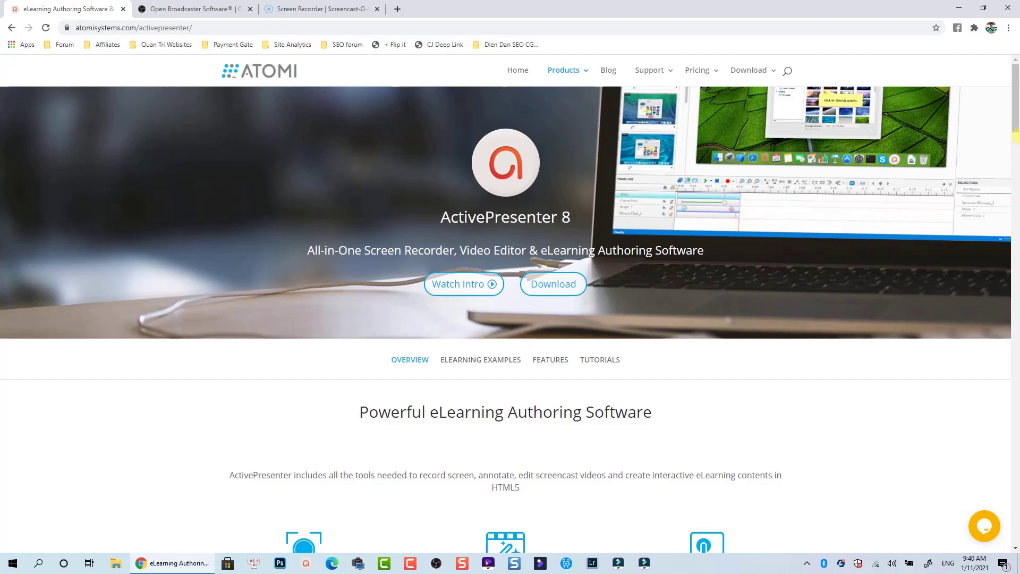
Scroll through the ActivePresenter 8 product page and bring up the site's Download menu.
{"action": "left_click_drag", "start_coordinate": [1014, 123], "coordinate": [982, 181]}
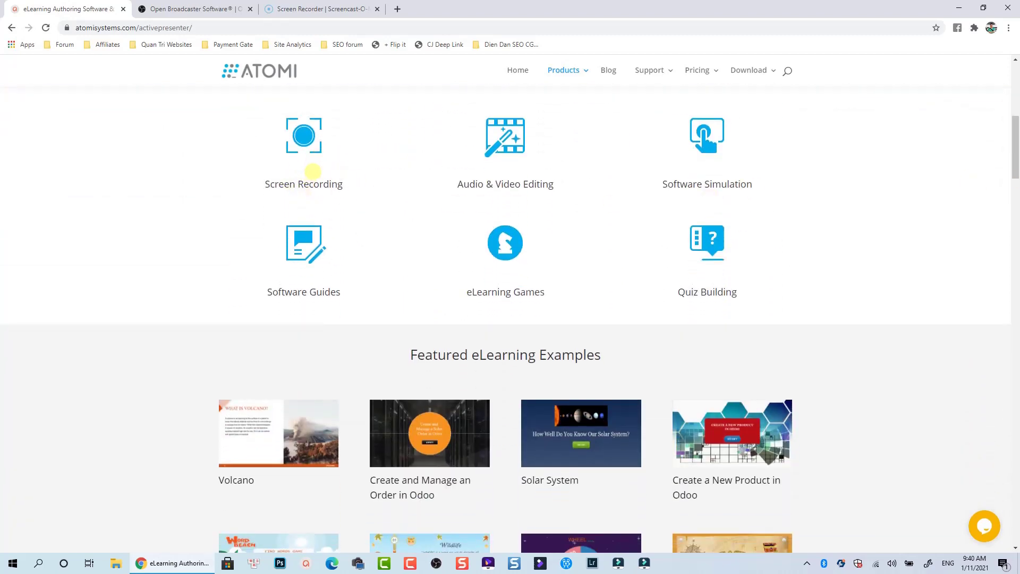
{"action": "scroll", "coordinate": [503, 157], "scroll_direction": "up", "scroll_amount": 8}
{"action": "mouse_move", "coordinate": [751, 65]}
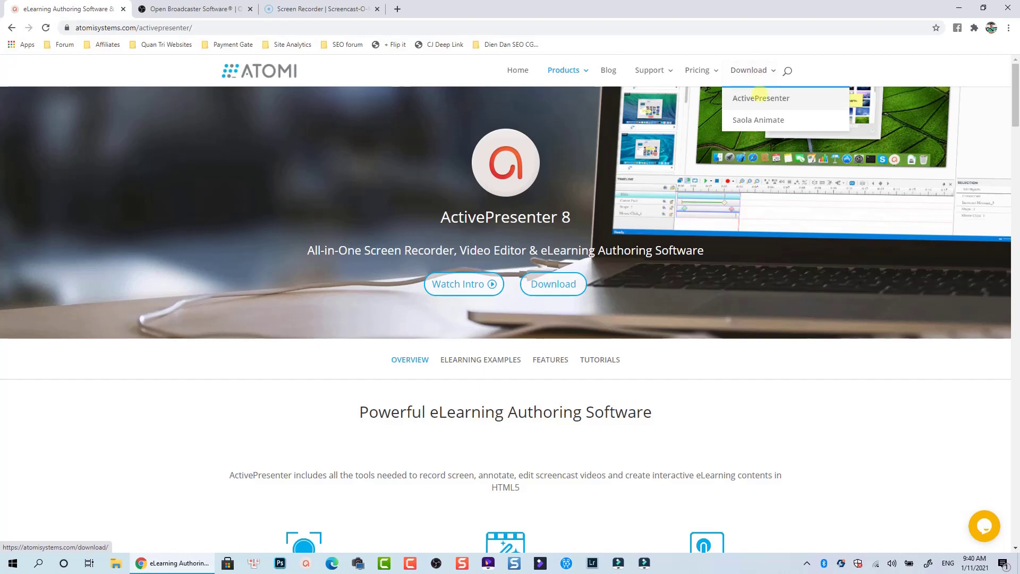
Go to the ActivePresenter download page from the Download menu.
{"action": "left_click", "coordinate": [761, 97]}
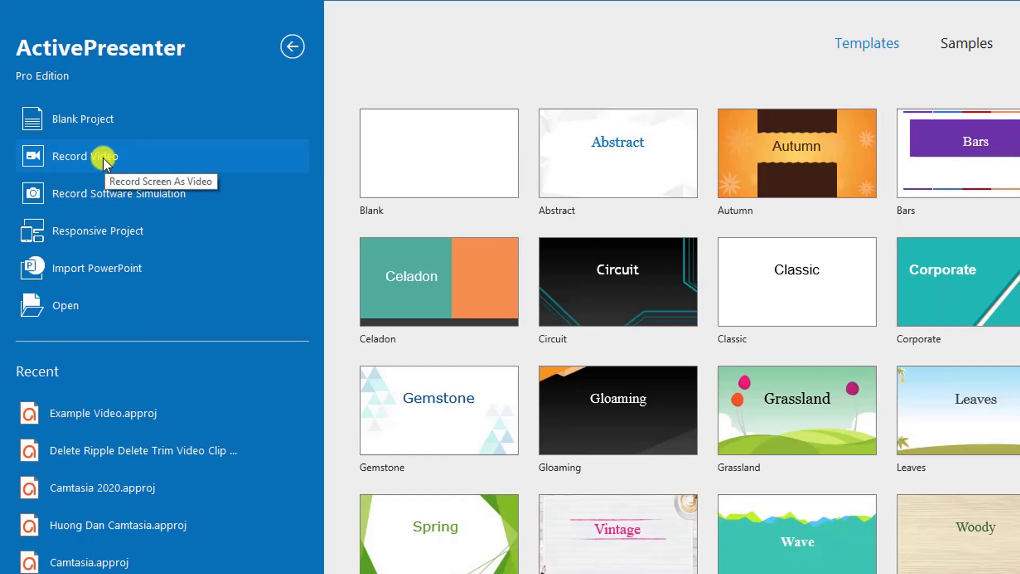
Start a Record Video project and resize a custom recording area to 1920 x 1080.
{"action": "left_click", "coordinate": [104, 159]}
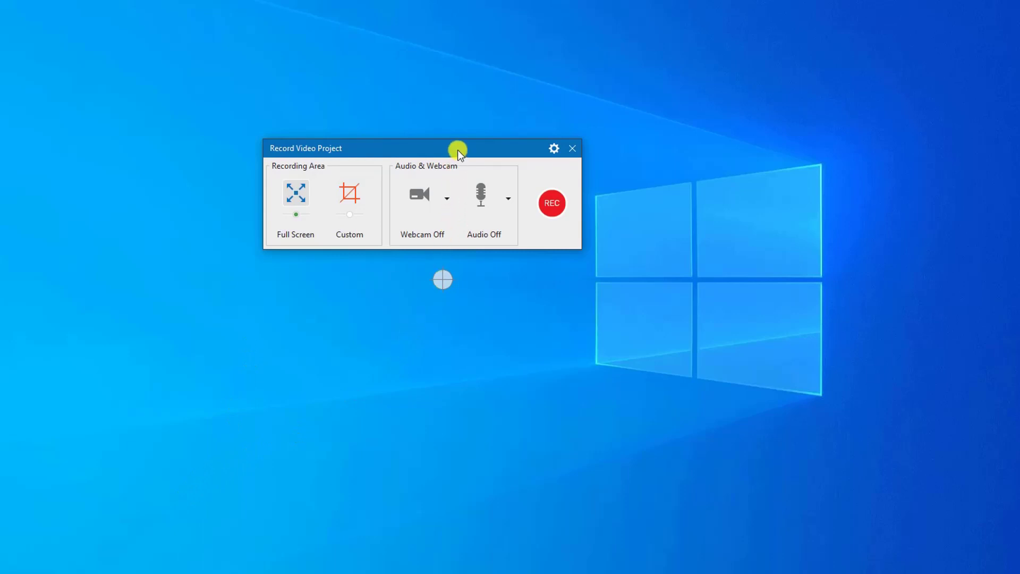
{"action": "left_click_drag", "start_coordinate": [458, 150], "coordinate": [688, 87]}
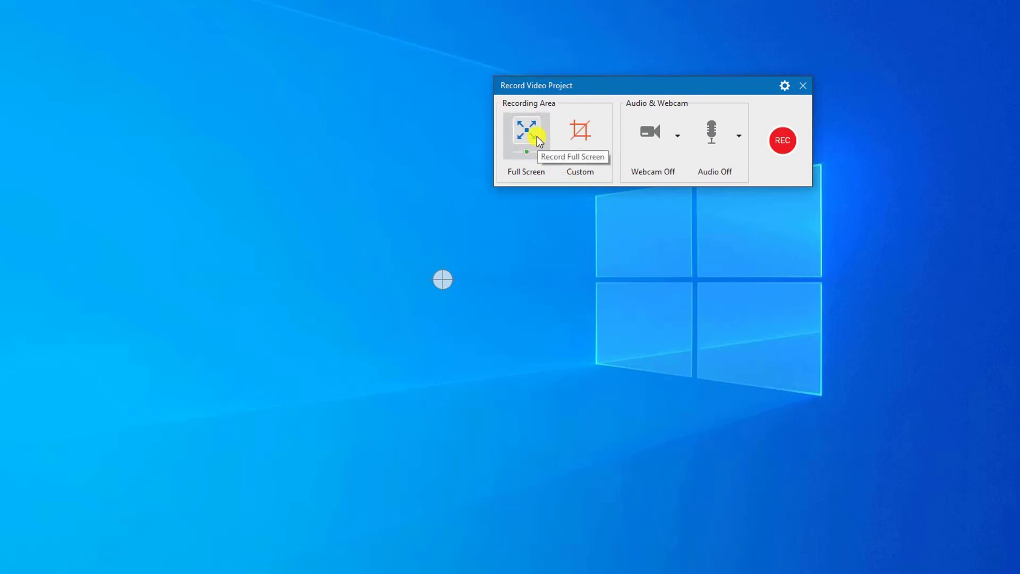
{"action": "left_click", "coordinate": [579, 142]}
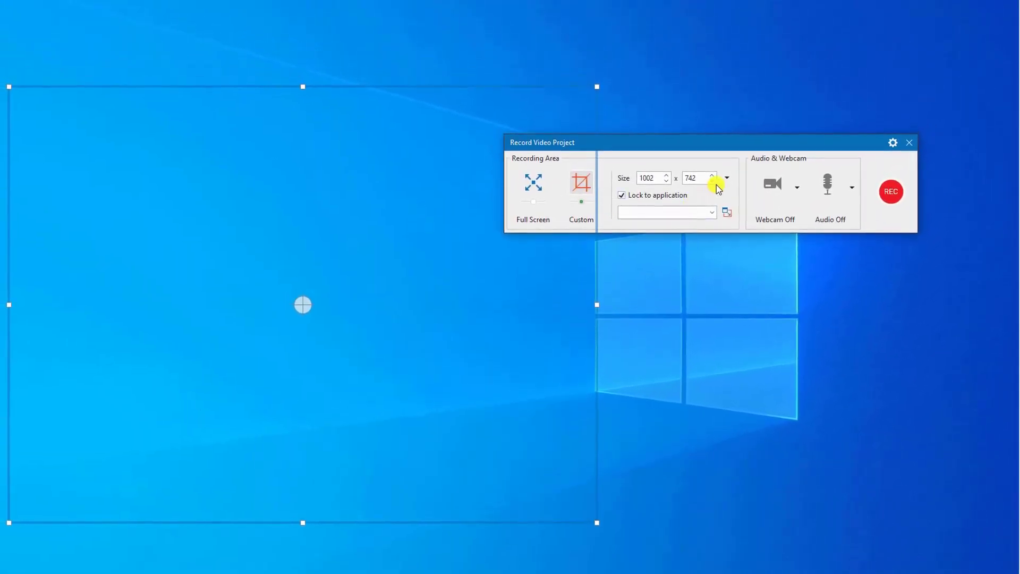
{"action": "left_click", "coordinate": [726, 178]}
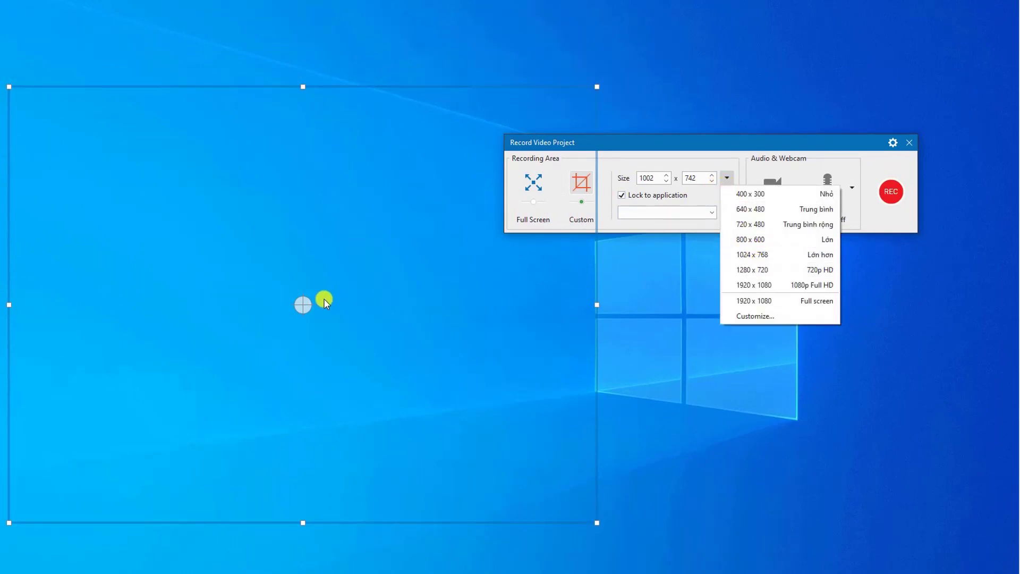
{"action": "left_click", "coordinate": [303, 307]}
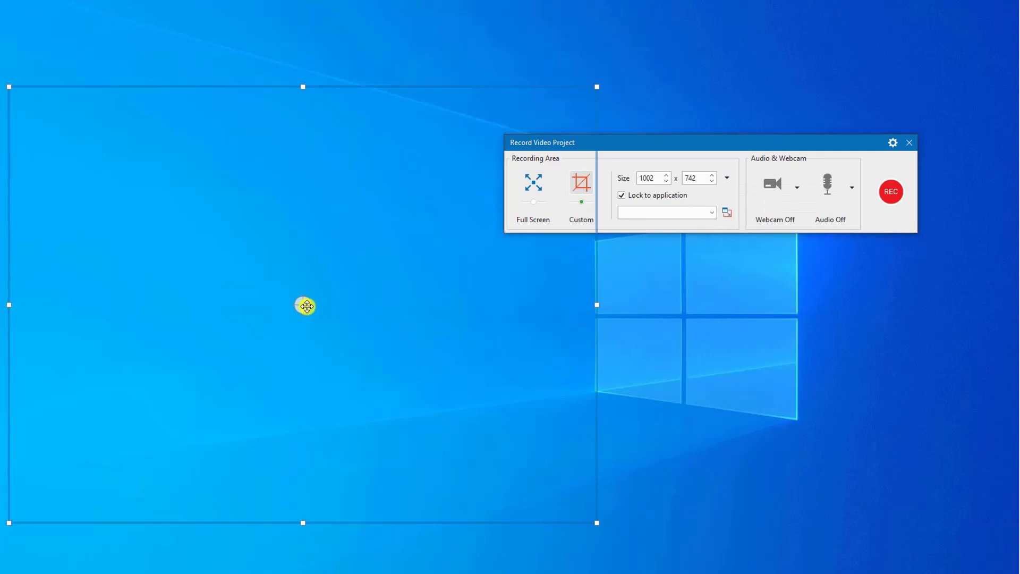
{"action": "left_click_drag", "start_coordinate": [305, 303], "coordinate": [351, 249]}
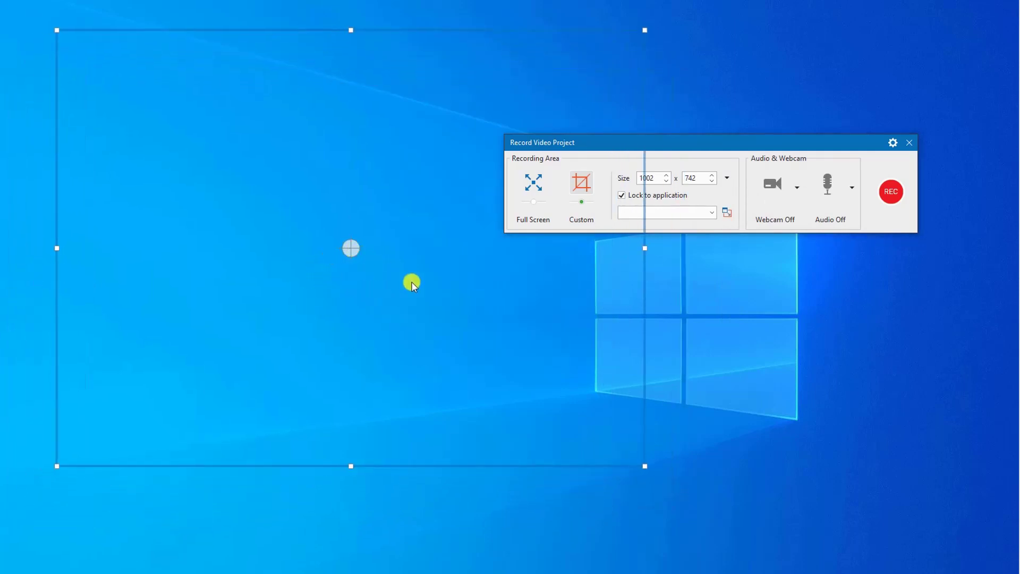
{"action": "left_click_drag", "start_coordinate": [644, 463], "coordinate": [548, 377]}
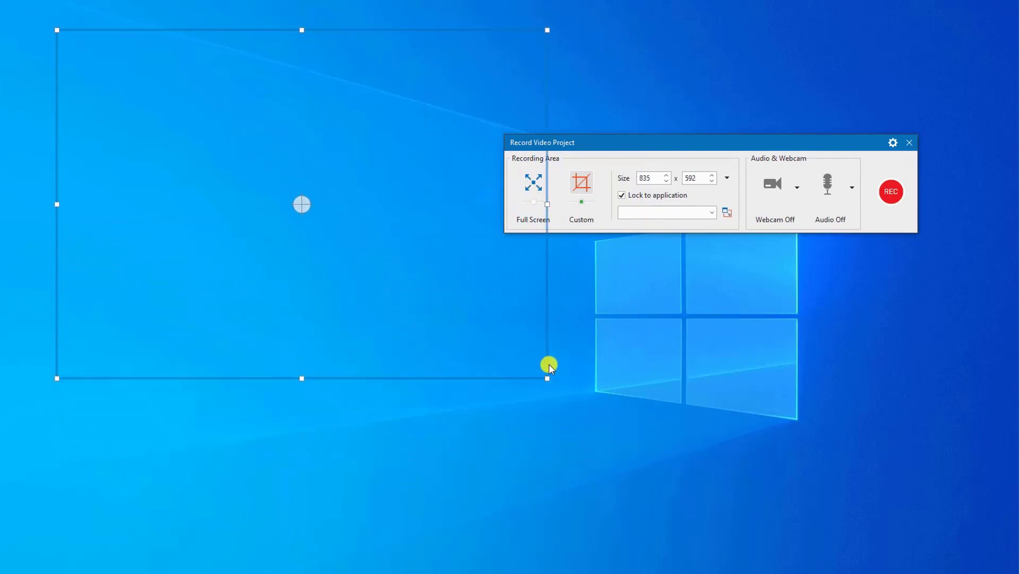
Turn off locking the recording to an application.
{"action": "left_click", "coordinate": [711, 212]}
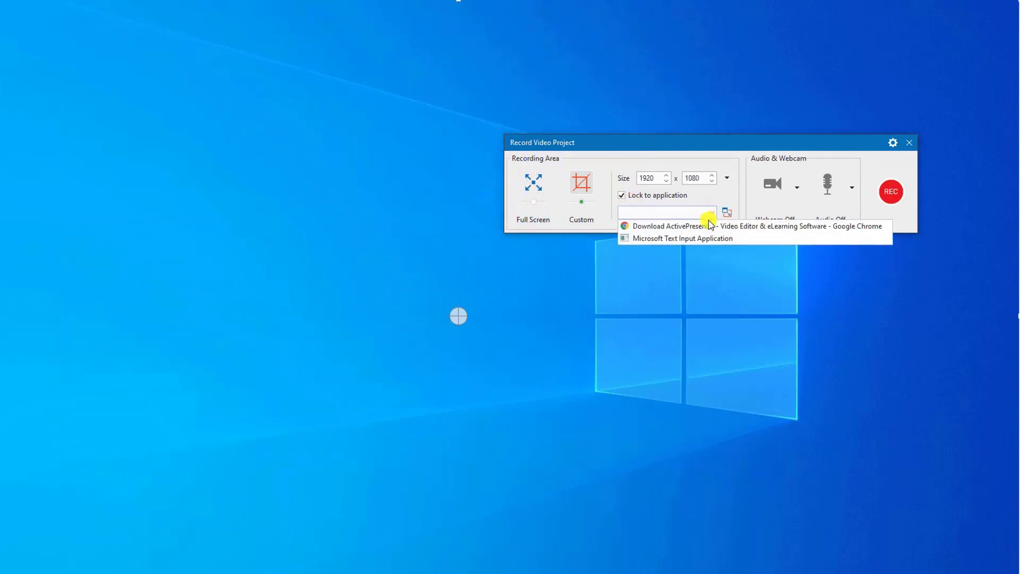
{"action": "left_click", "coordinate": [623, 196]}
{"action": "left_click", "coordinate": [622, 196]}
{"action": "left_click", "coordinate": [623, 196]}
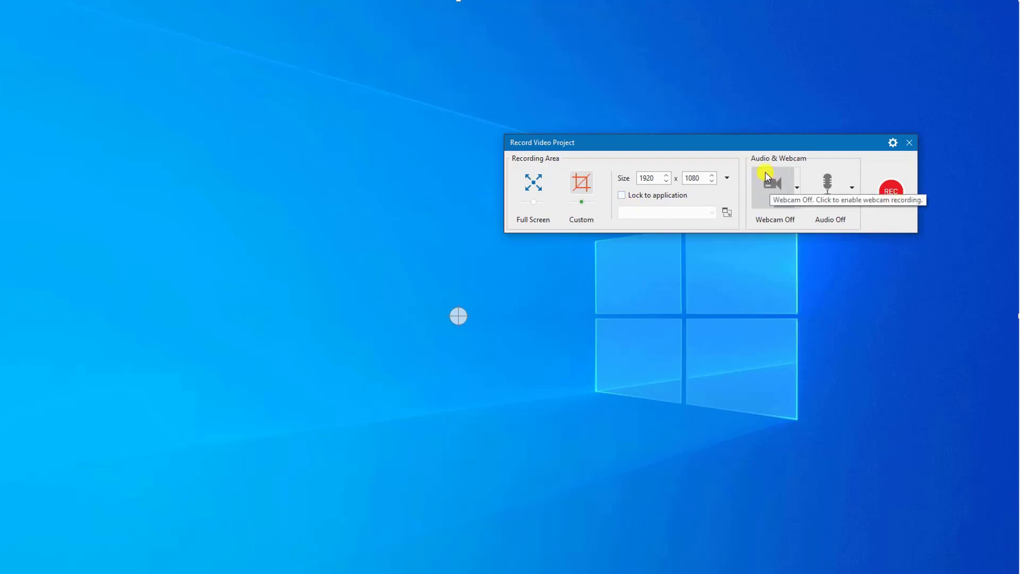
Turn on webcam recording, keeping EOS Webcam Utility as the device.
{"action": "left_click", "coordinate": [771, 189]}
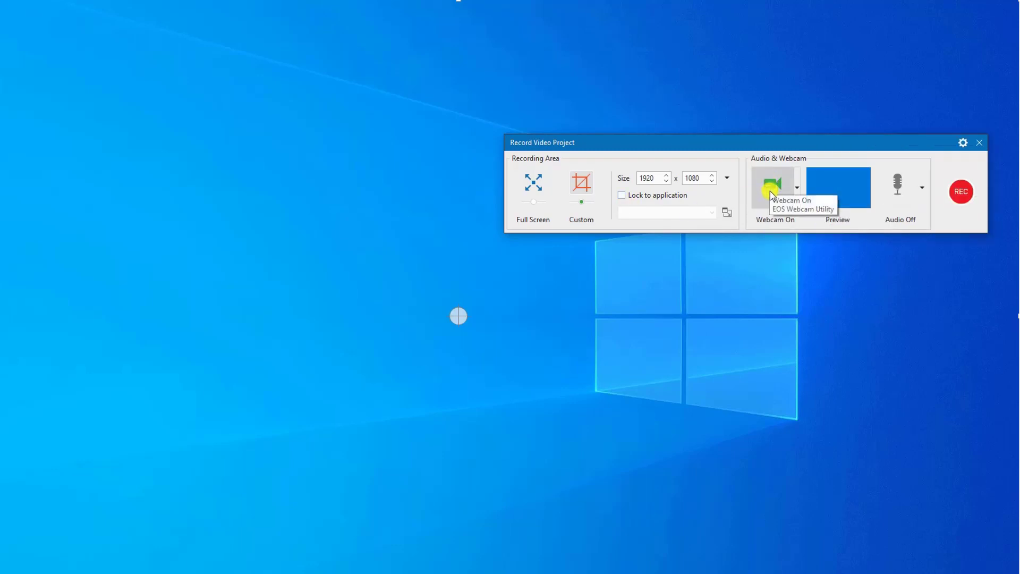
{"action": "left_click", "coordinate": [799, 190]}
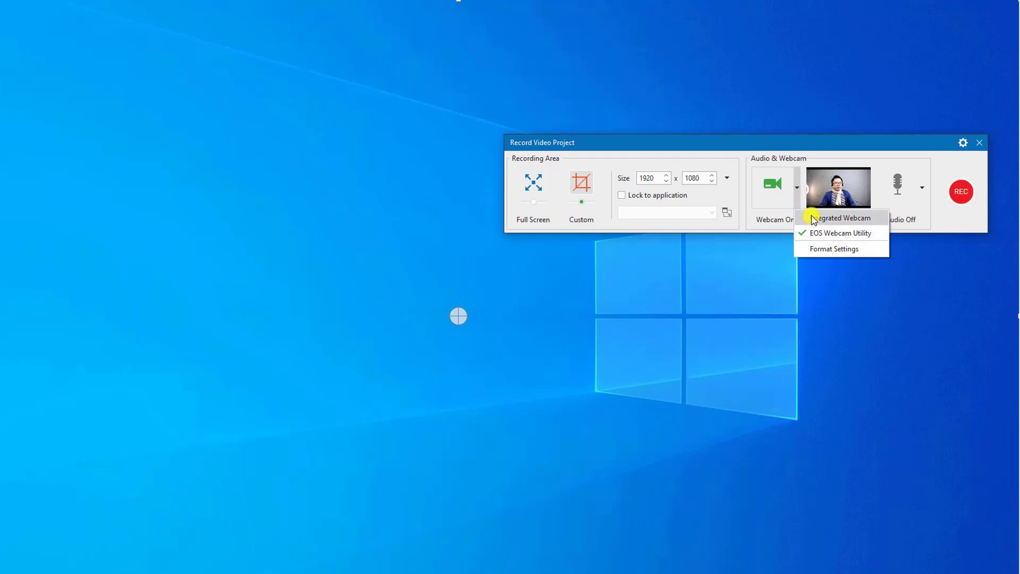
{"action": "left_click", "coordinate": [798, 191]}
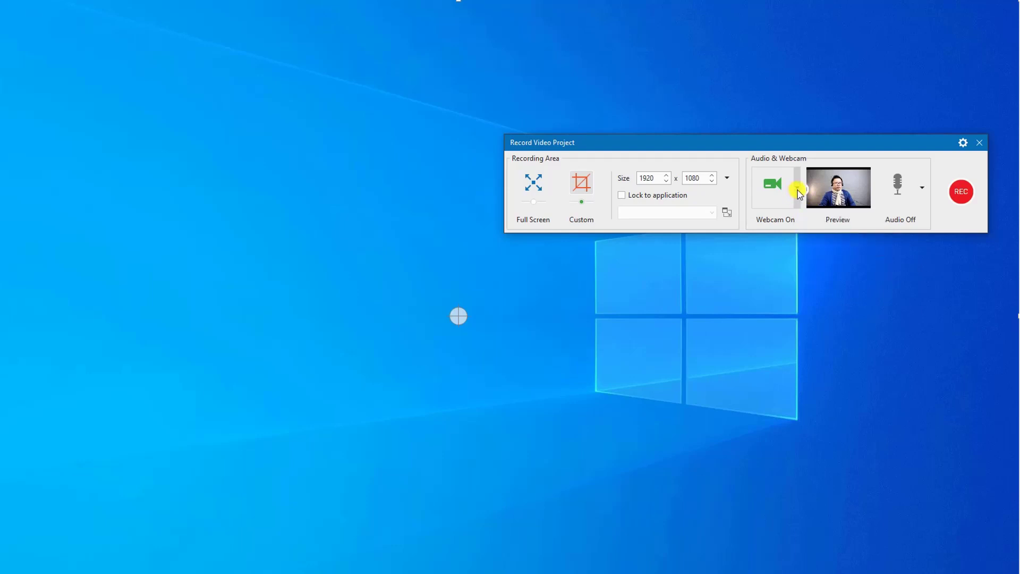
Turn on audio, raise the volume near maximum, and record from the Headset Microphone.
{"action": "left_click", "coordinate": [902, 195]}
{"action": "left_click_drag", "start_coordinate": [891, 143], "coordinate": [639, 145]}
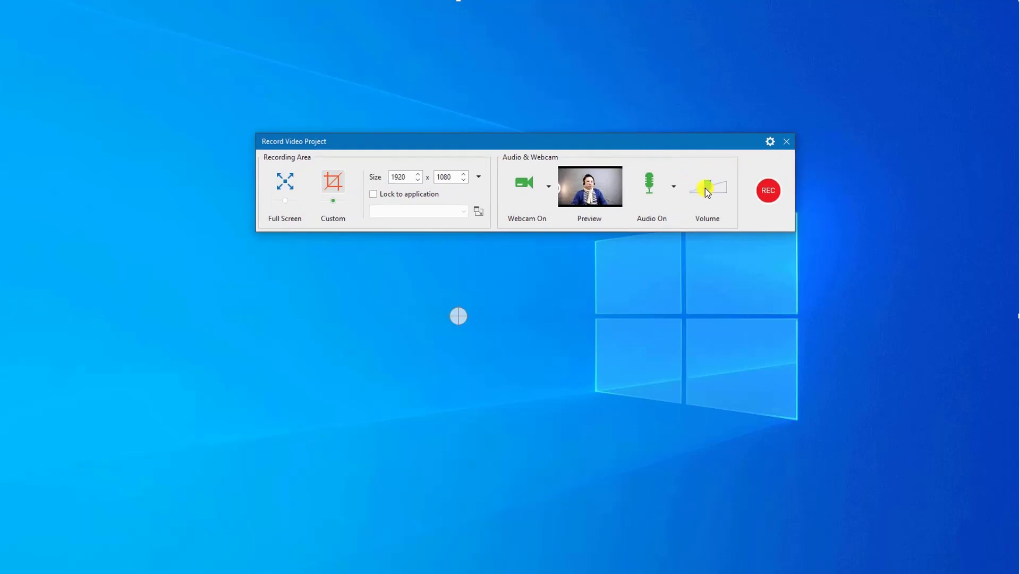
{"action": "left_click_drag", "start_coordinate": [709, 192], "coordinate": [719, 191]}
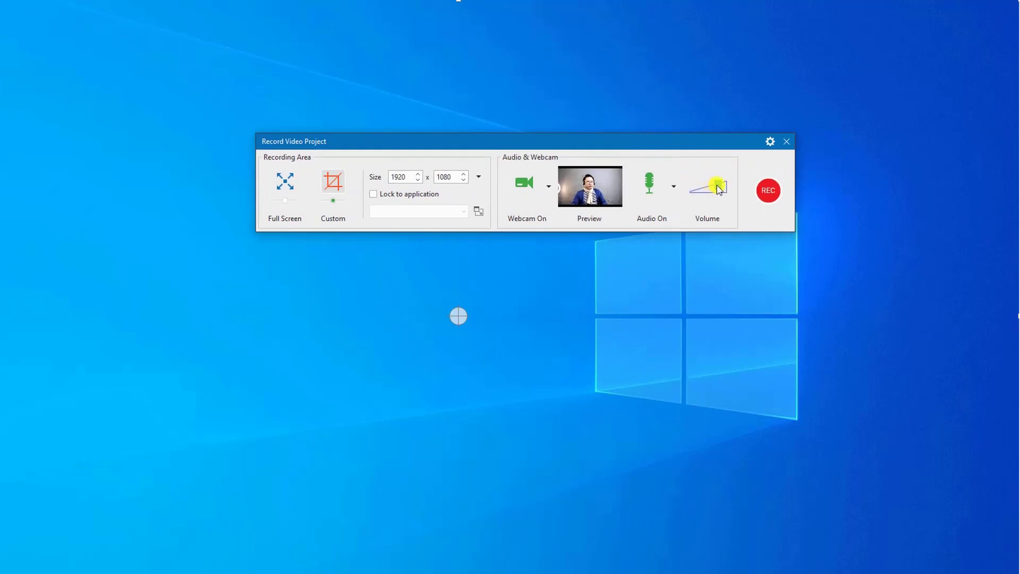
{"action": "left_click", "coordinate": [674, 187]}
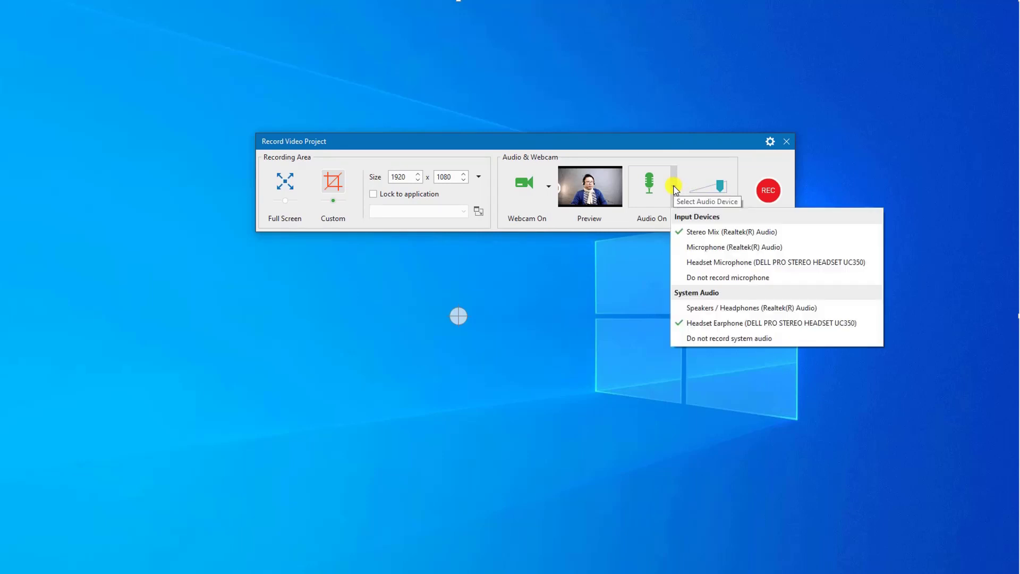
{"action": "left_click", "coordinate": [695, 264]}
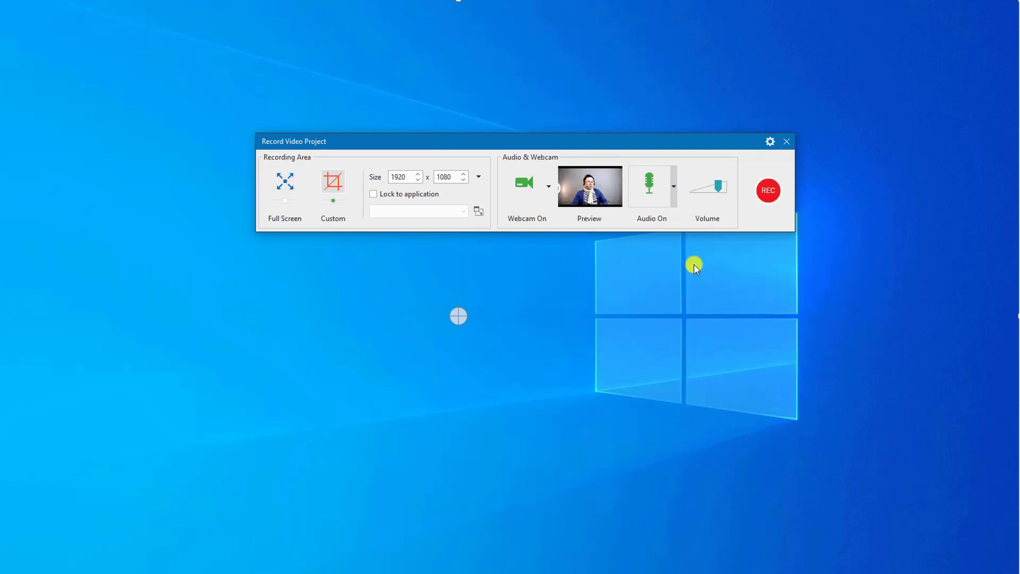
{"action": "left_click", "coordinate": [673, 187]}
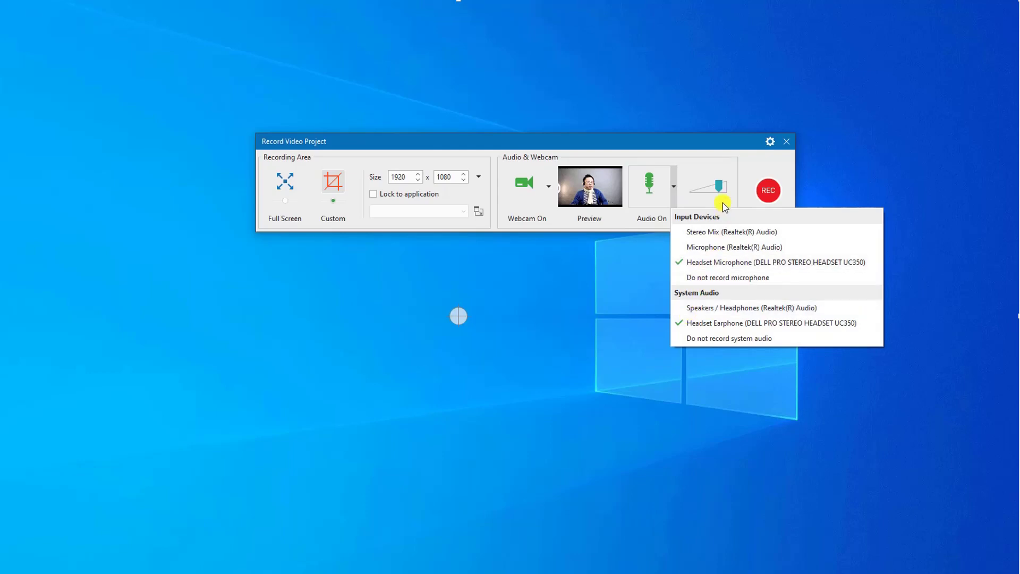
{"action": "left_click", "coordinate": [699, 142]}
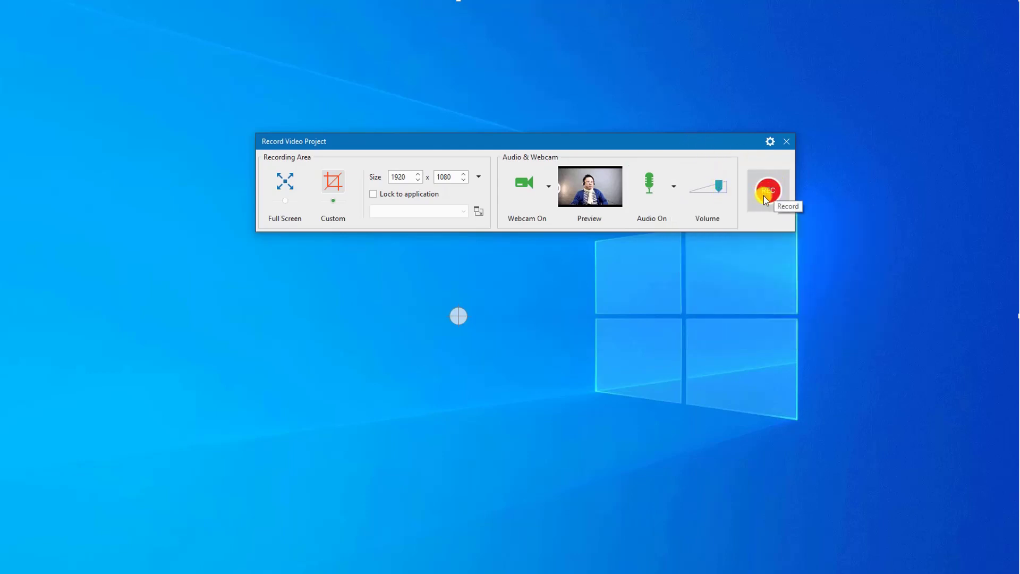
Hide the recording area outline, start recording, and refresh the desktop while it runs.
{"action": "left_click", "coordinate": [768, 141]}
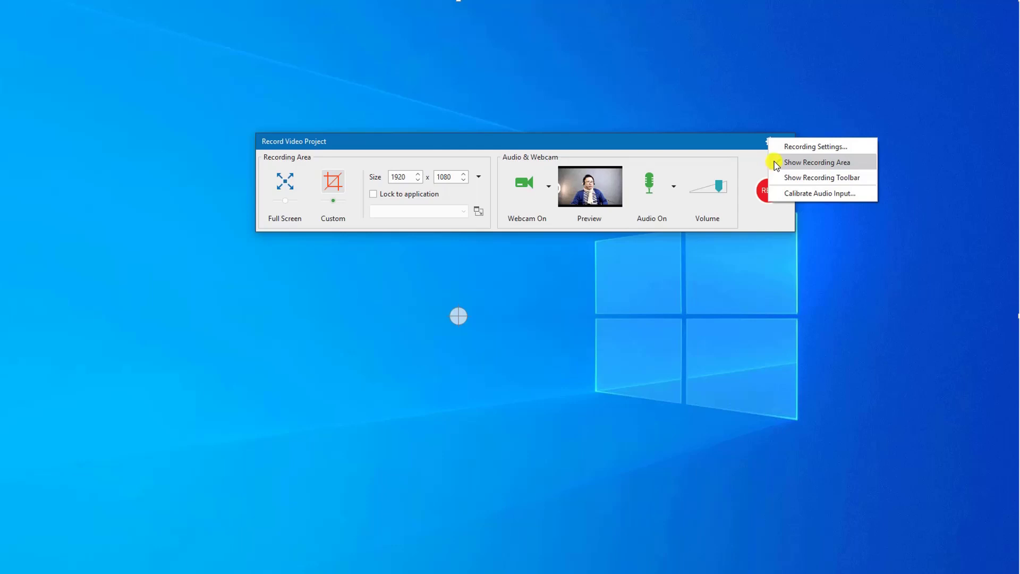
{"action": "left_click", "coordinate": [776, 163]}
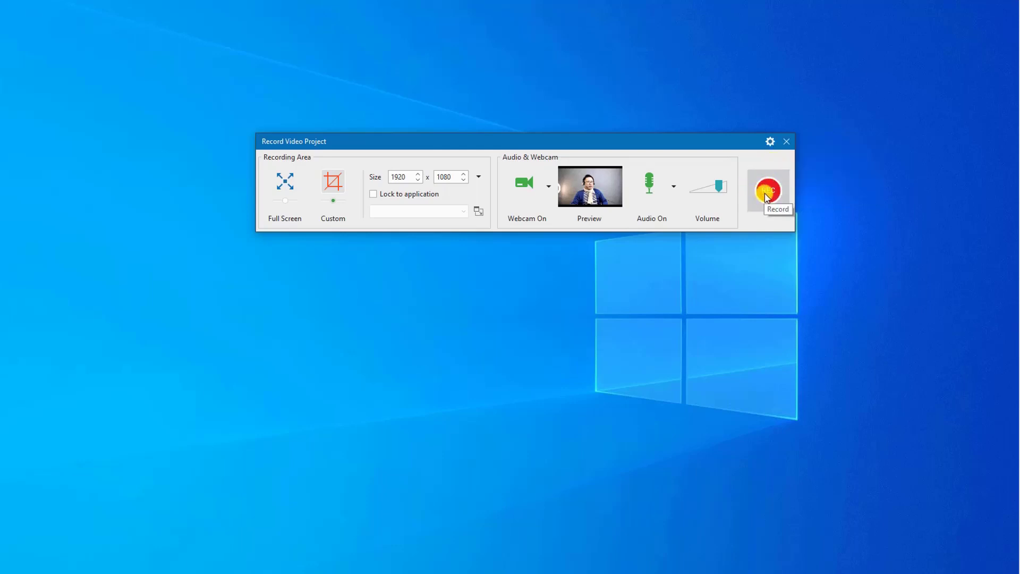
{"action": "left_click", "coordinate": [767, 193]}
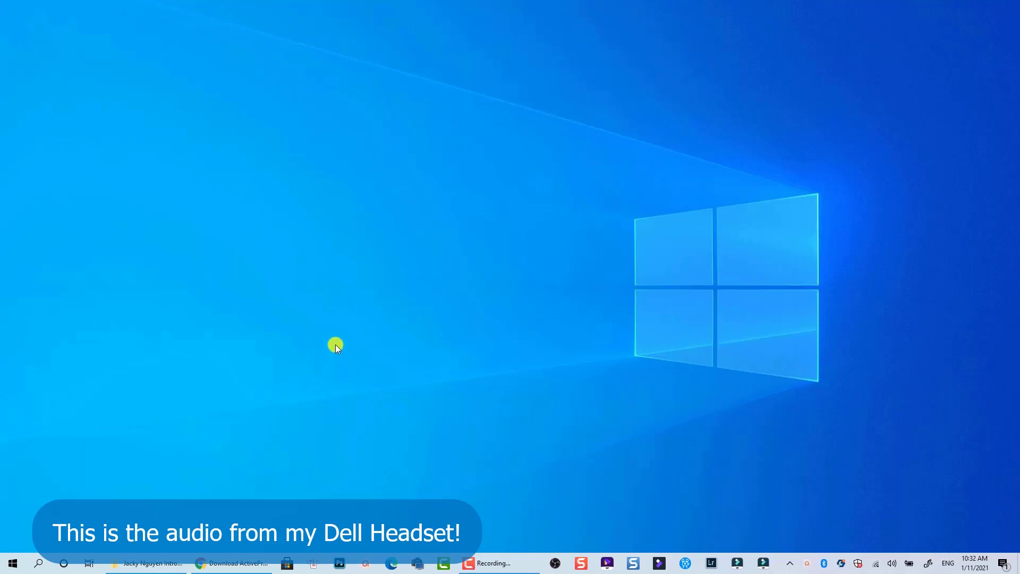
{"action": "right_click", "coordinate": [389, 206]}
{"action": "left_click", "coordinate": [333, 237]}
Bring up the recording toolbar, move it aside, and stop the recording.
{"action": "left_click", "coordinate": [807, 563]}
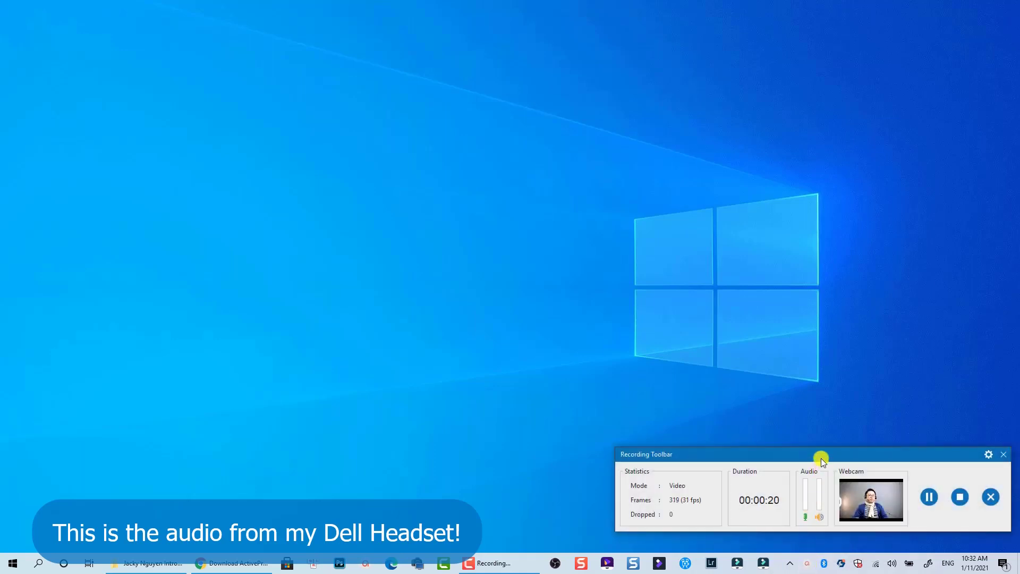
{"action": "left_click_drag", "start_coordinate": [812, 449], "coordinate": [776, 421]}
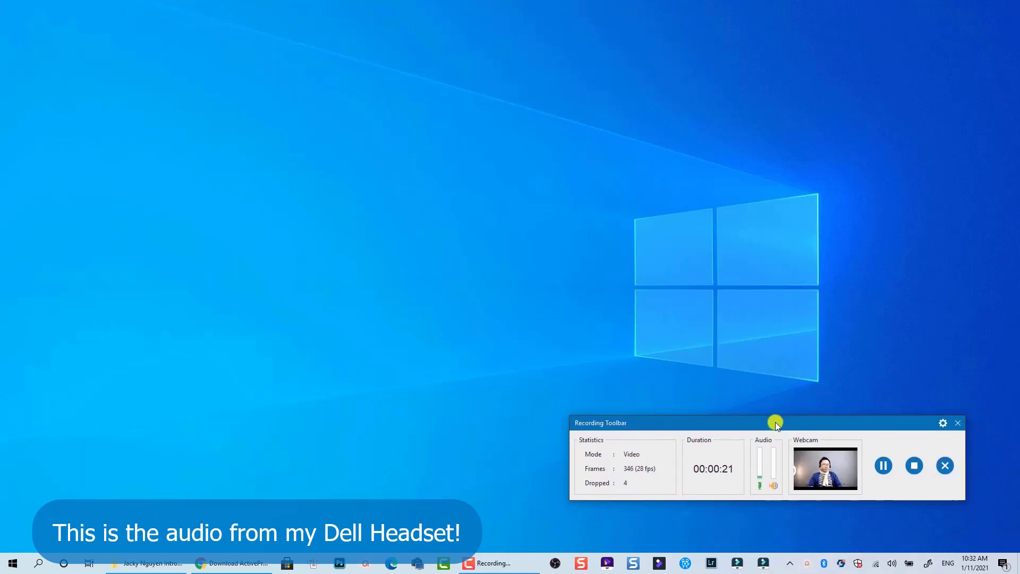
{"action": "left_click", "coordinate": [915, 466]}
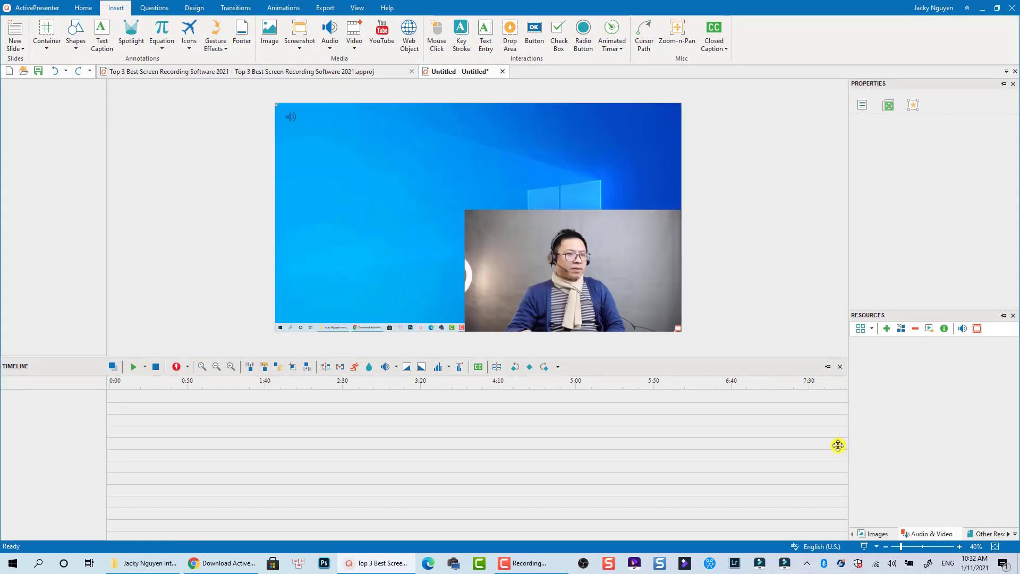
Inspect the System_Audio_006, Audio_004, Webcam_001.2 and Video_001 clips in the timeline.
{"action": "left_click", "coordinate": [239, 410]}
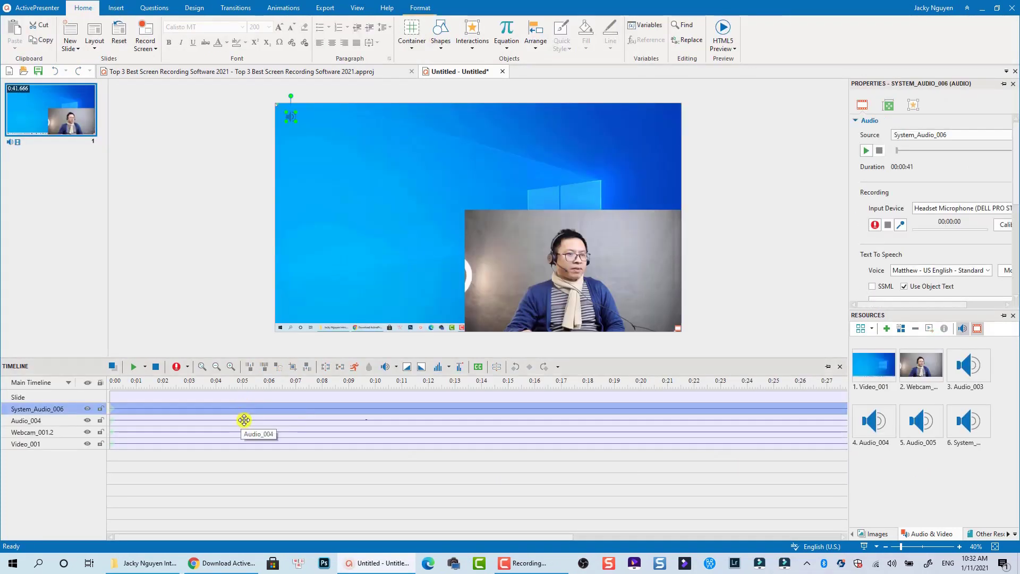
{"action": "left_click", "coordinate": [244, 419], "text": "ctrl"}
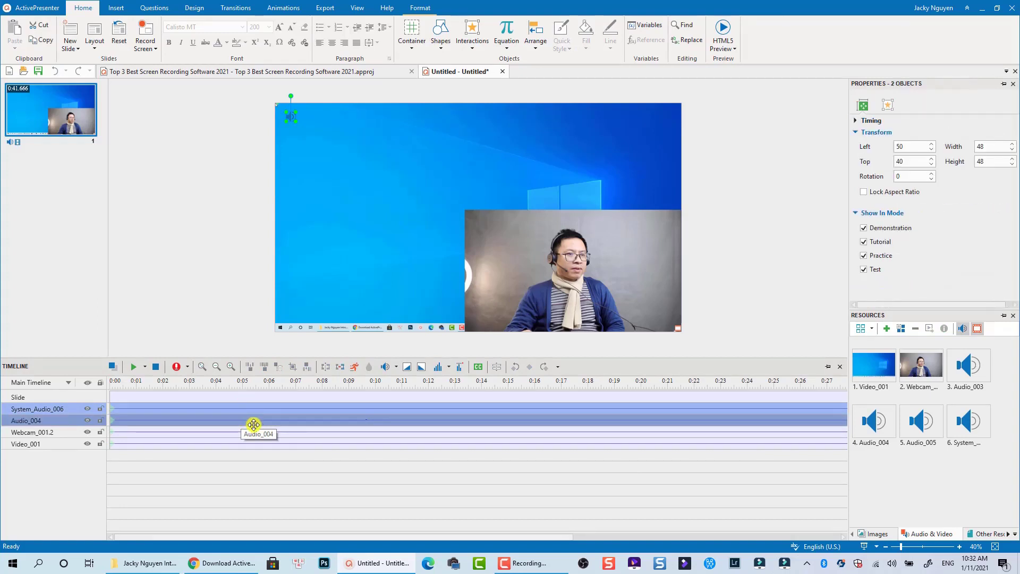
{"action": "scroll", "coordinate": [248, 424], "scroll_direction": "down", "scroll_amount": 2}
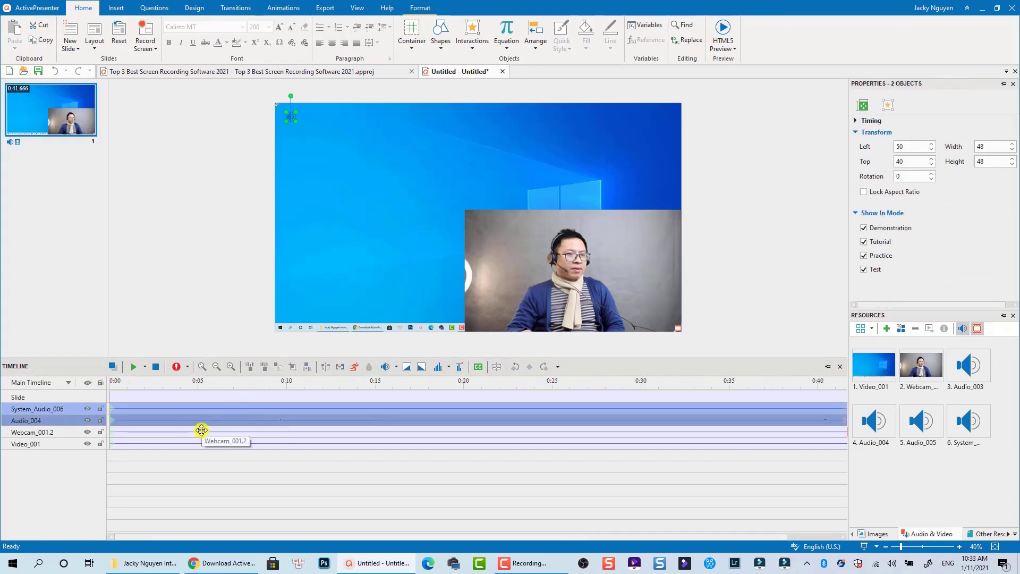
{"action": "left_click", "coordinate": [154, 432]}
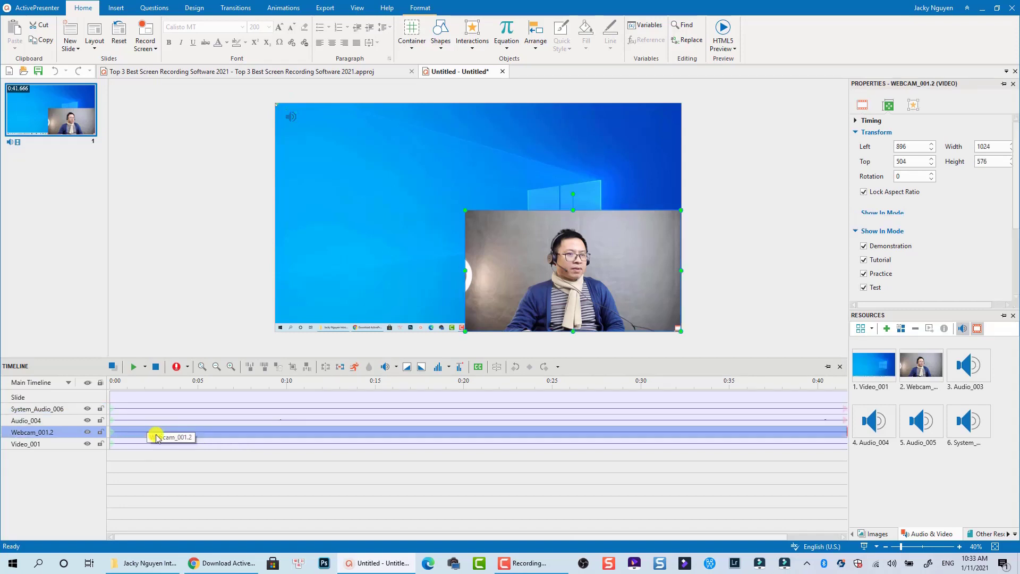
{"action": "left_click", "coordinate": [158, 445]}
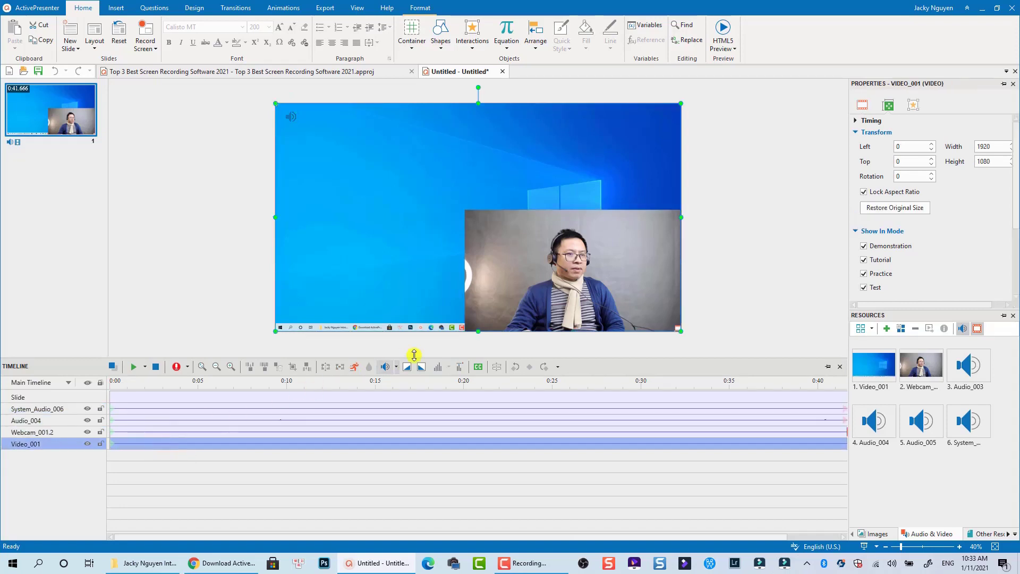
Resize the webcam overlay to 544×306 in the slide's bottom-right corner and view export options.
{"action": "left_click", "coordinate": [507, 298]}
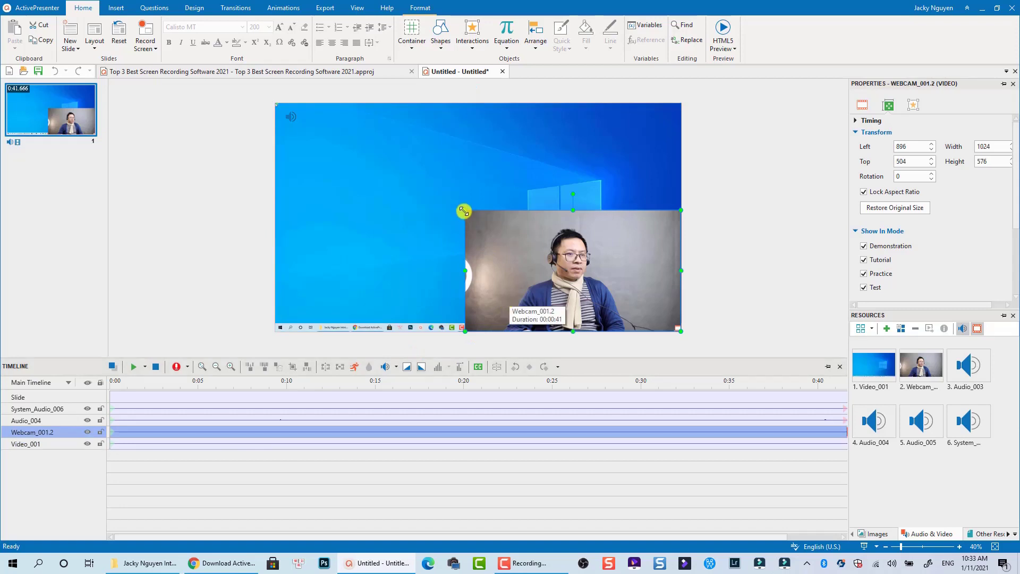
{"action": "left_click_drag", "start_coordinate": [463, 211], "coordinate": [565, 273]}
{"action": "mouse_move", "coordinate": [609, 299]}
{"action": "left_mouse_down"}
{"action": "mouse_move", "coordinate": [576, 278]}
{"action": "mouse_move", "coordinate": [604, 295]}
{"action": "left_mouse_up"}
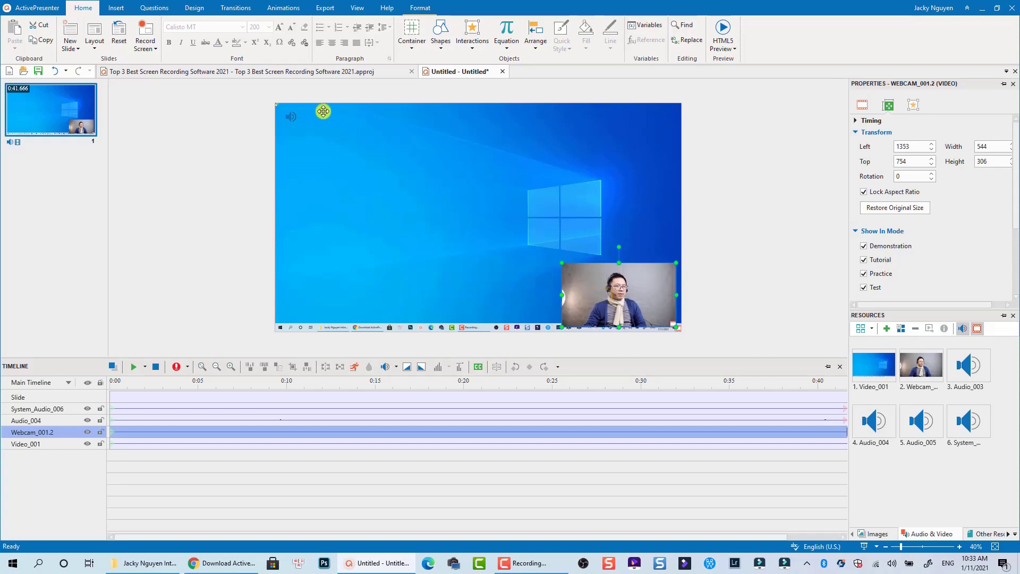
{"action": "left_click", "coordinate": [116, 9]}
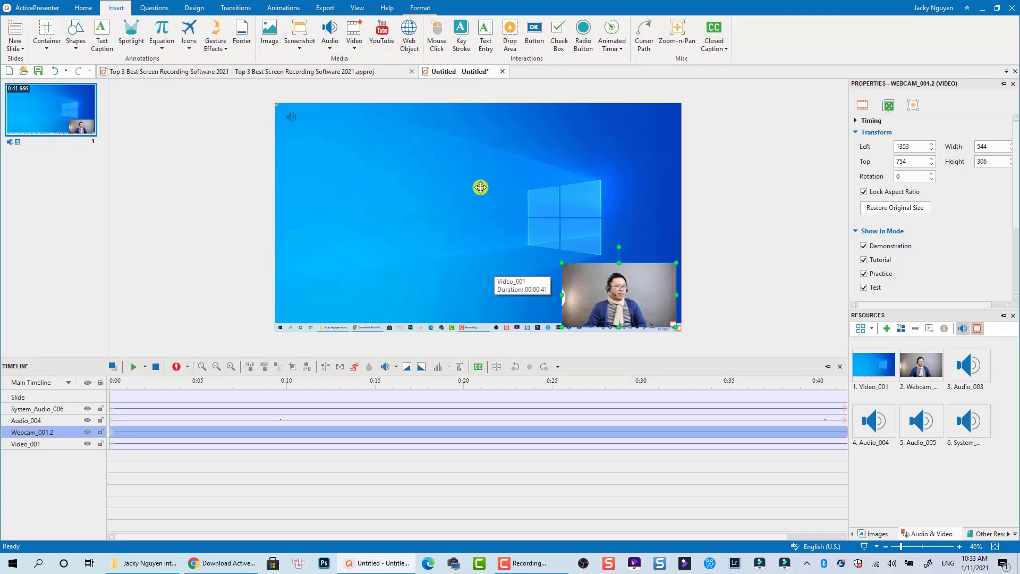
{"action": "left_click", "coordinate": [324, 9]}
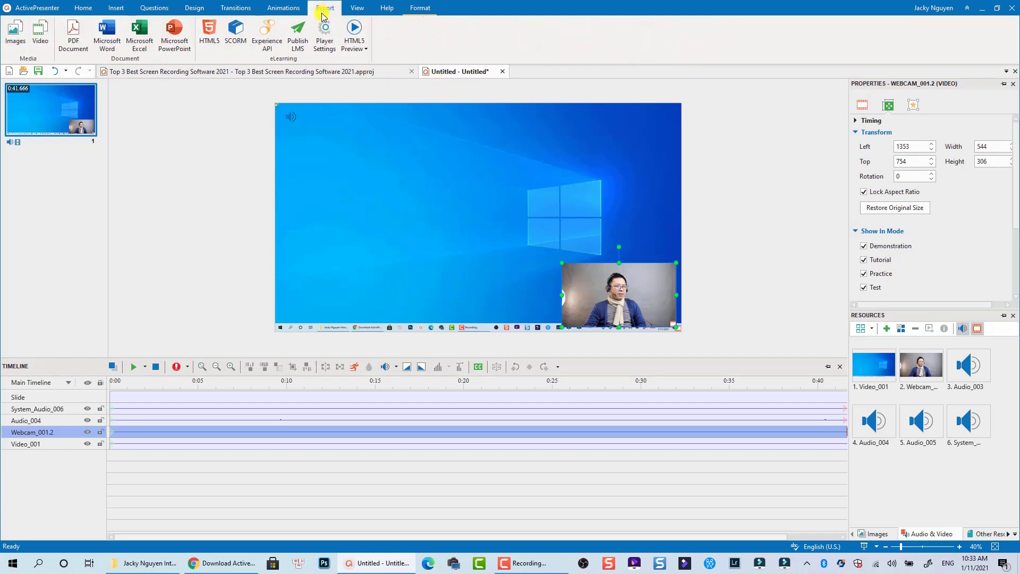
Set up a video export at 1920×1080, 30 fps, quality 70, and review the format list.
{"action": "left_click", "coordinate": [40, 42]}
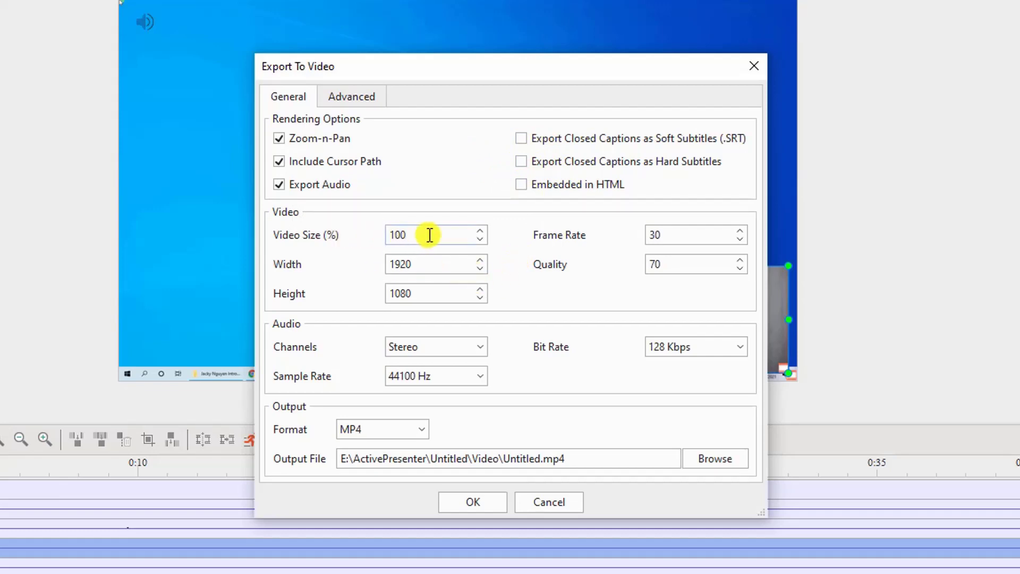
{"action": "double_click", "coordinate": [661, 264]}
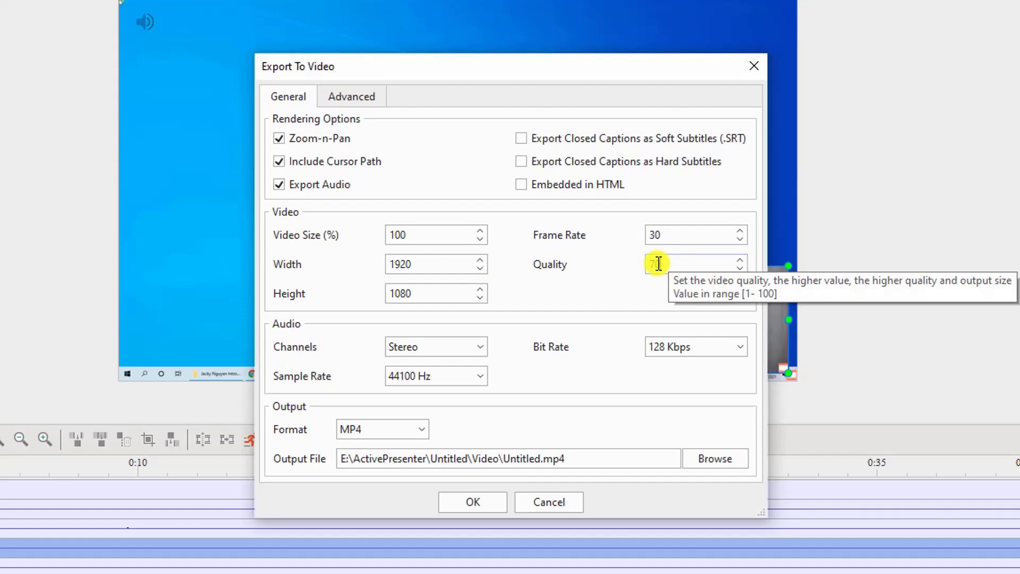
{"action": "type", "text": "70"}
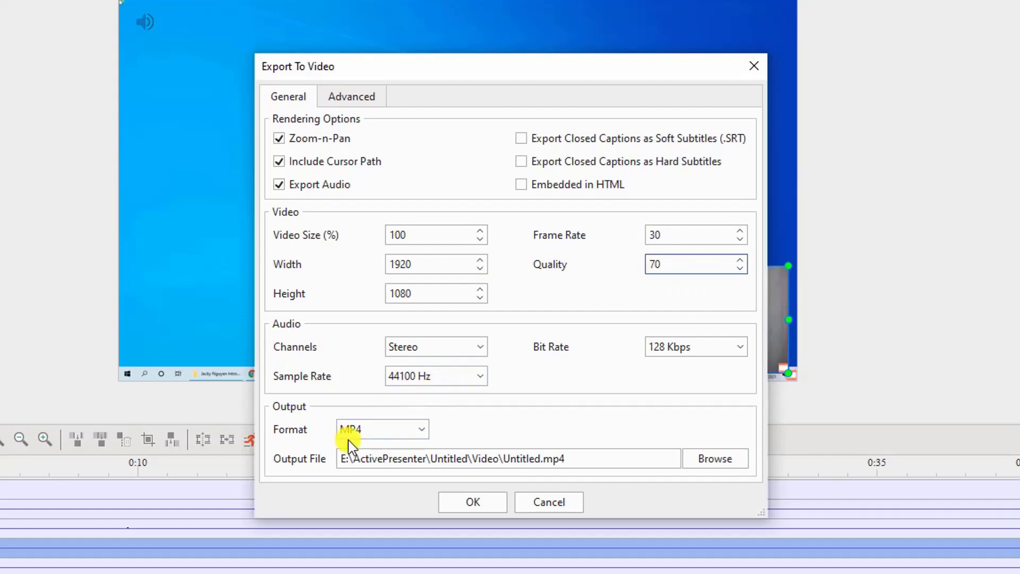
{"action": "left_click", "coordinate": [423, 432]}
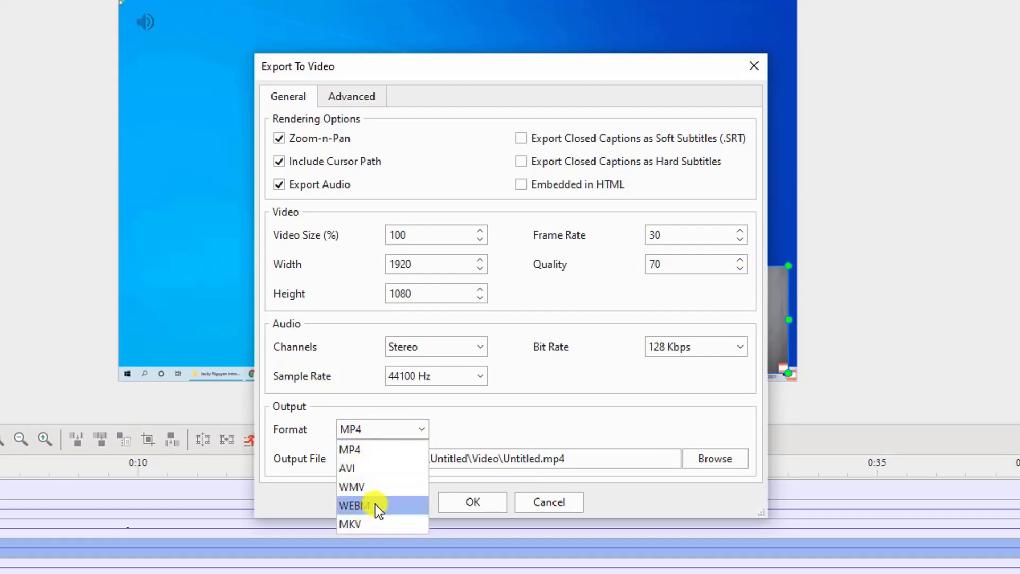
Keep MP4 format and name the output file Test Video.mp4 in the Untitled Video folder.
{"action": "left_click", "coordinate": [620, 416]}
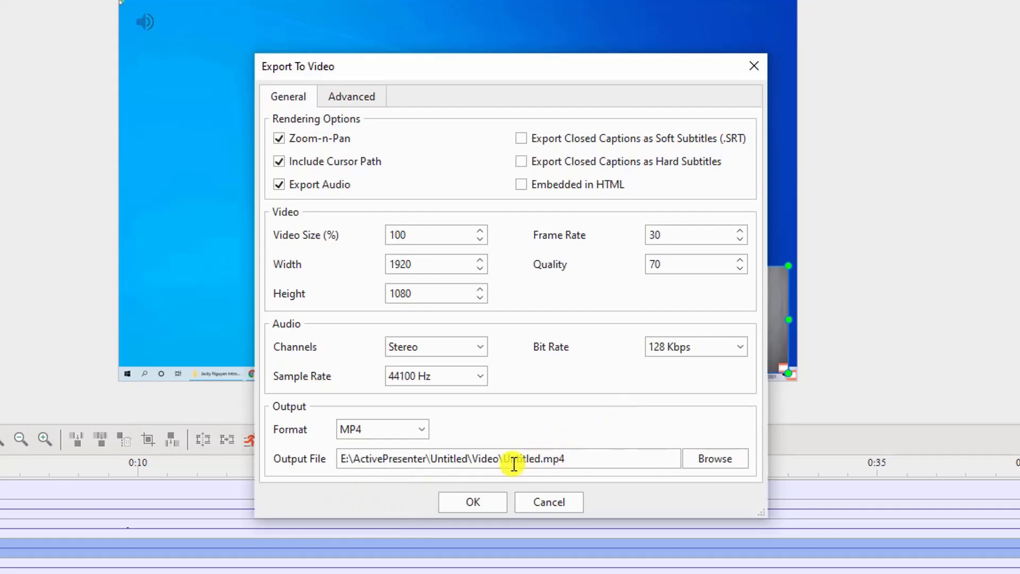
{"action": "left_click", "coordinate": [715, 460]}
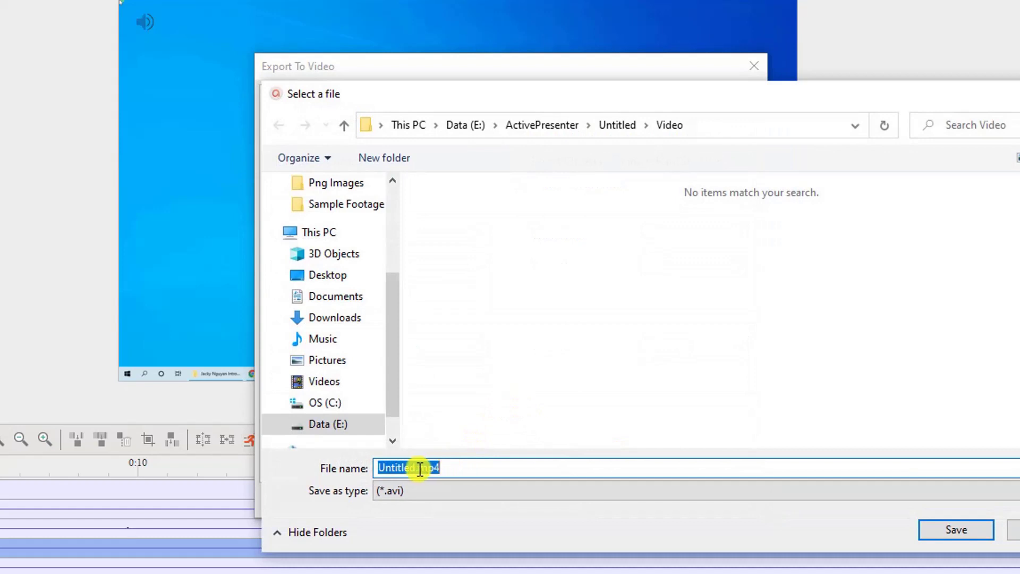
{"action": "left_click_drag", "start_coordinate": [418, 468], "coordinate": [372, 466]}
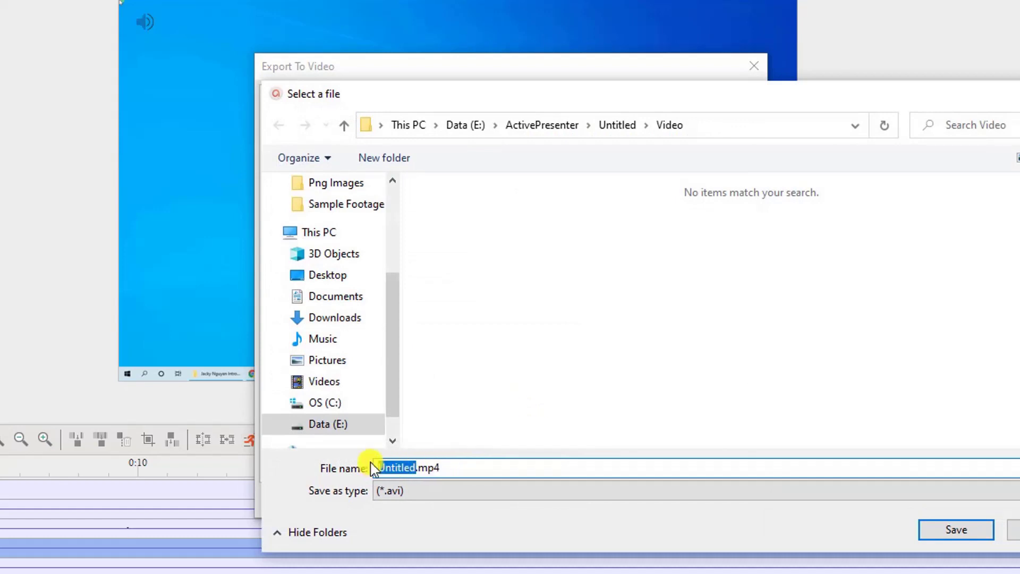
{"action": "type", "text": "Test Vd"}
{"action": "key", "text": "BackSpace"}
{"action": "type", "text": "ideo"}
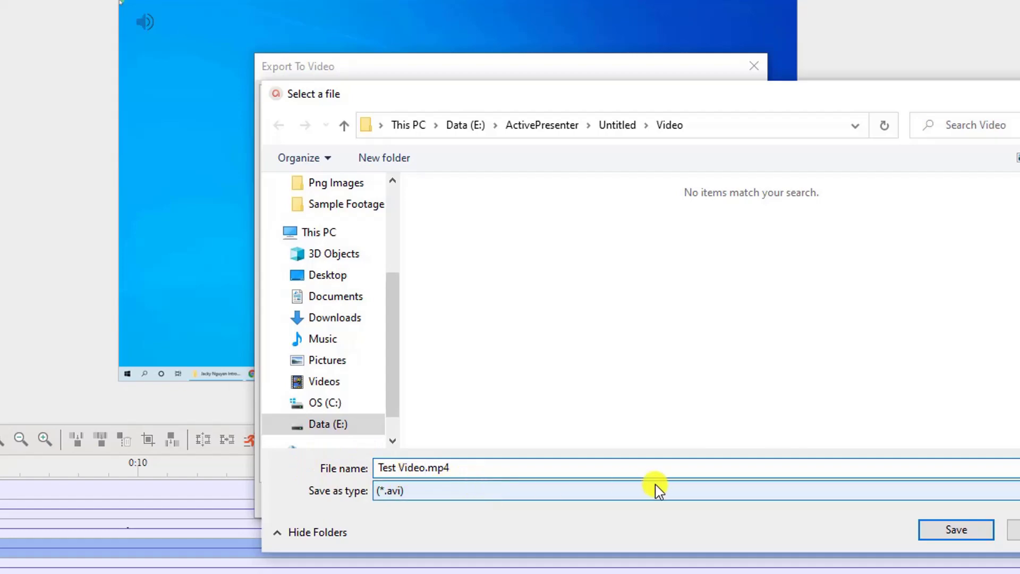
{"action": "left_click", "coordinate": [958, 529]}
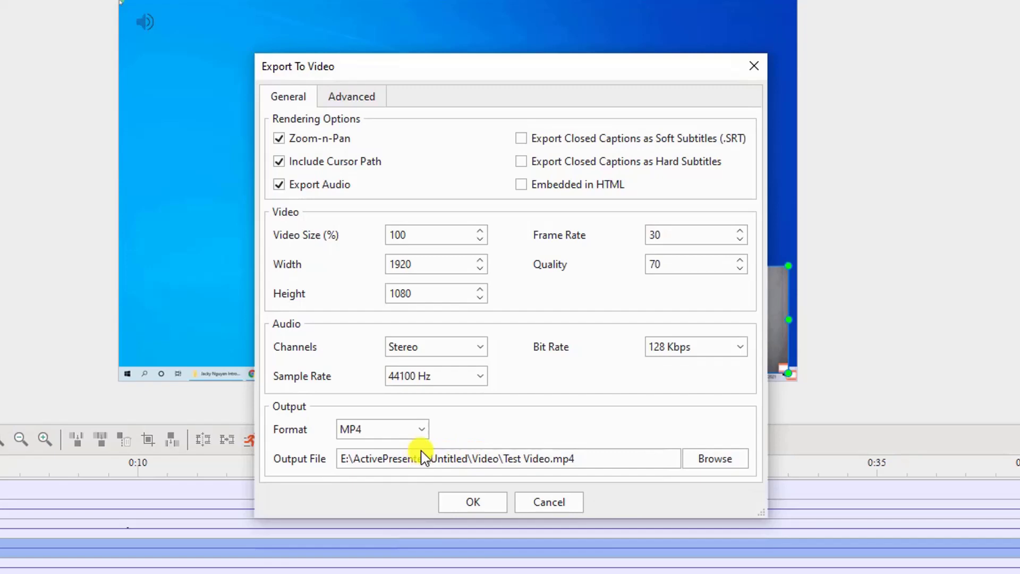
Export the recording to Test Video.mp4 and wait for the success message.
{"action": "left_click", "coordinate": [472, 502]}
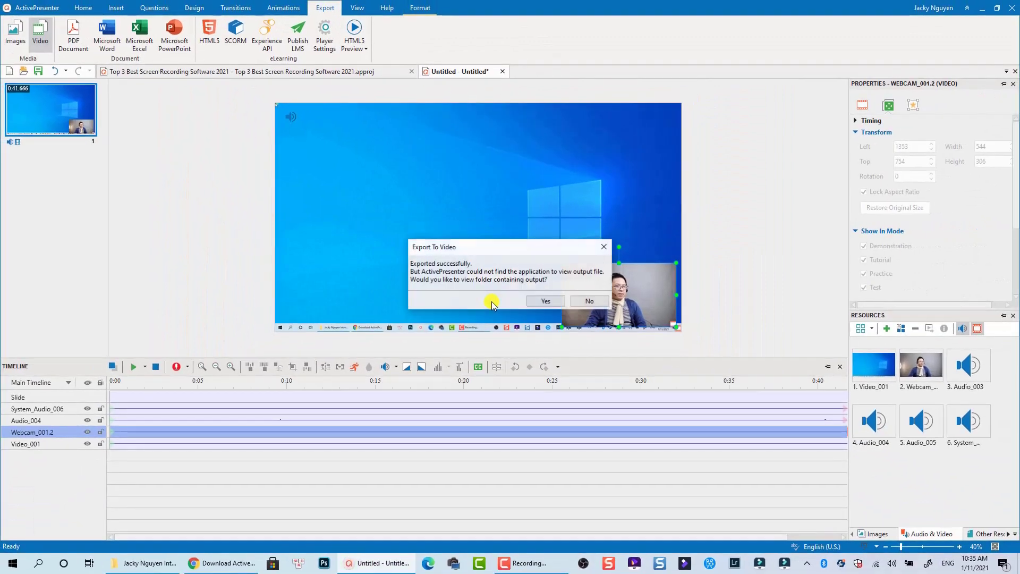
Play the exported Test Video.mp4 from its output folder, then exit full-screen playback.
{"action": "left_click", "coordinate": [538, 302]}
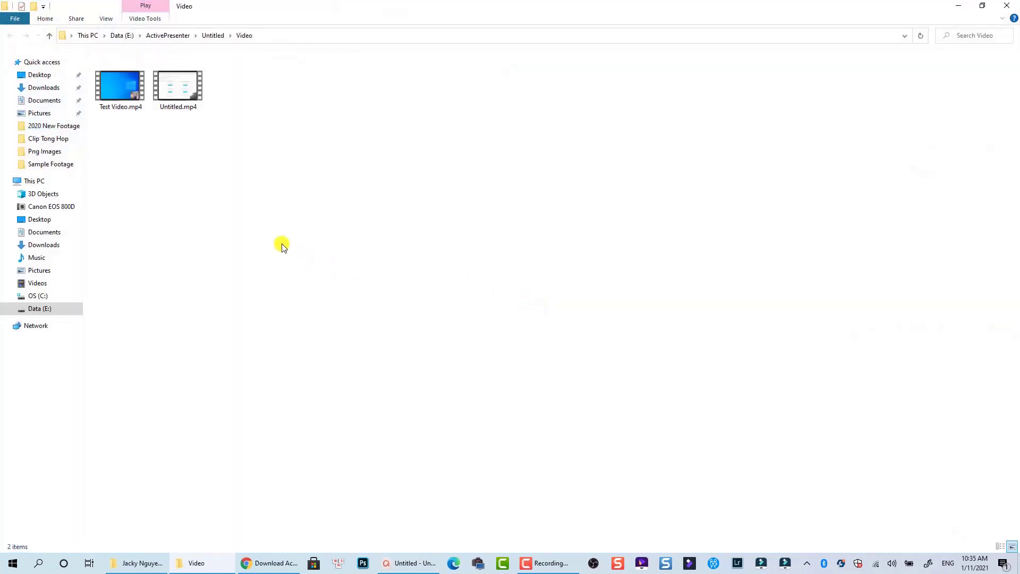
{"action": "double_click", "coordinate": [118, 97]}
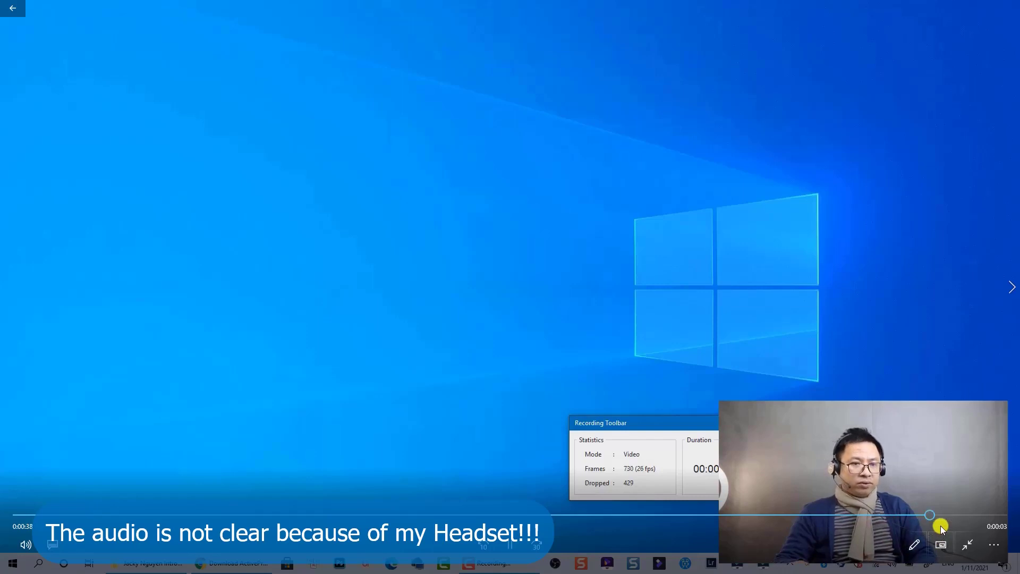
{"action": "left_click", "coordinate": [965, 546]}
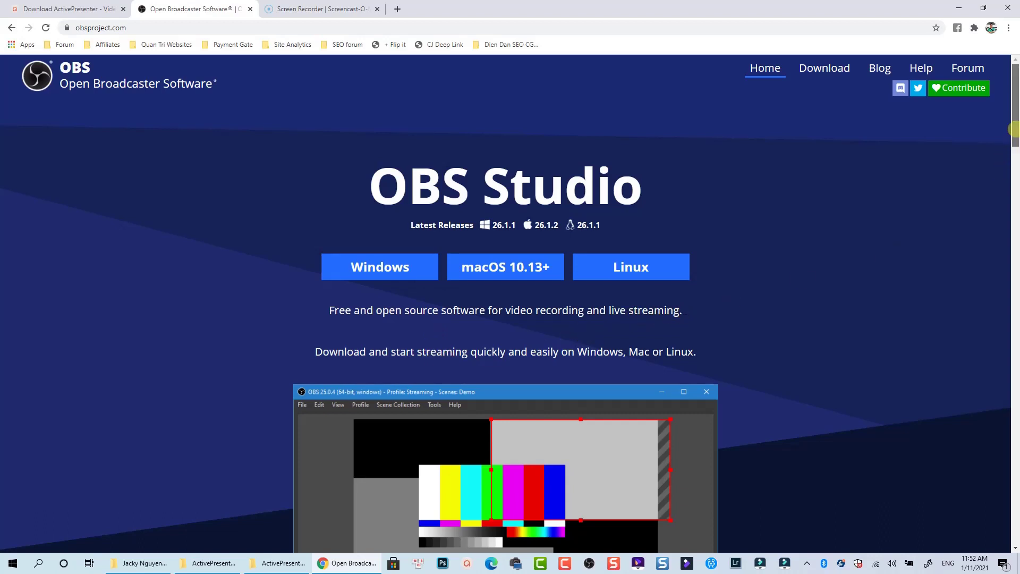
Scroll the obsproject.com page down to review the Features section.
{"action": "left_click_drag", "start_coordinate": [1015, 128], "coordinate": [1015, 322]}
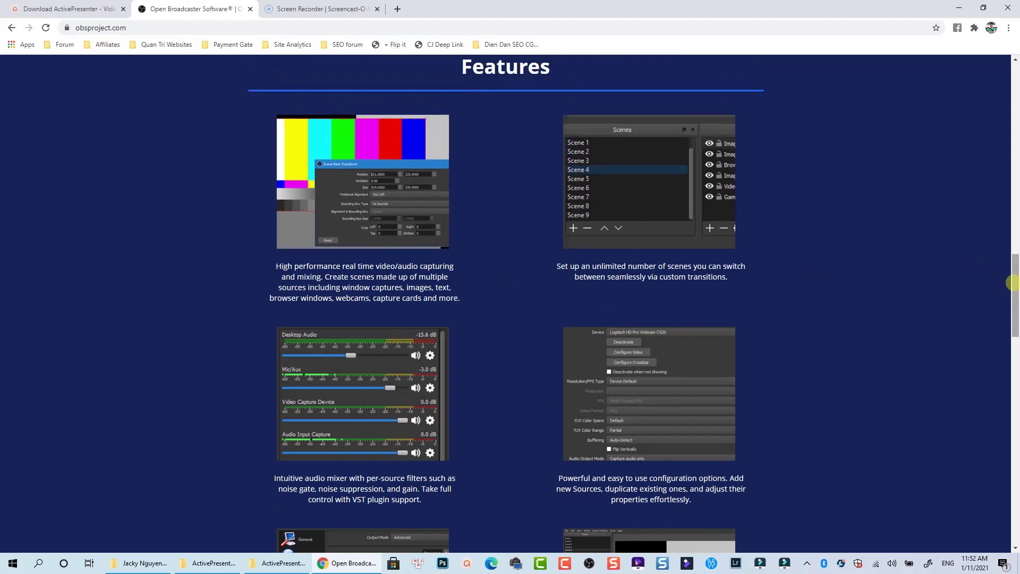
{"action": "left_click_drag", "start_coordinate": [1014, 283], "coordinate": [990, 89]}
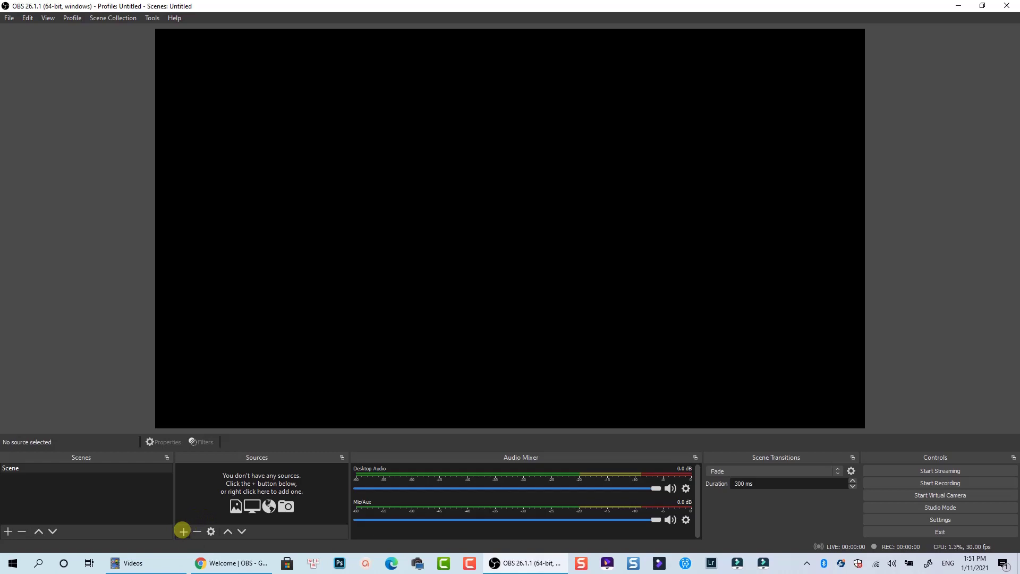
Create a new Display Capture source and keep Display 1: 1920x1080 as the captured screen.
{"action": "left_click", "coordinate": [182, 531]}
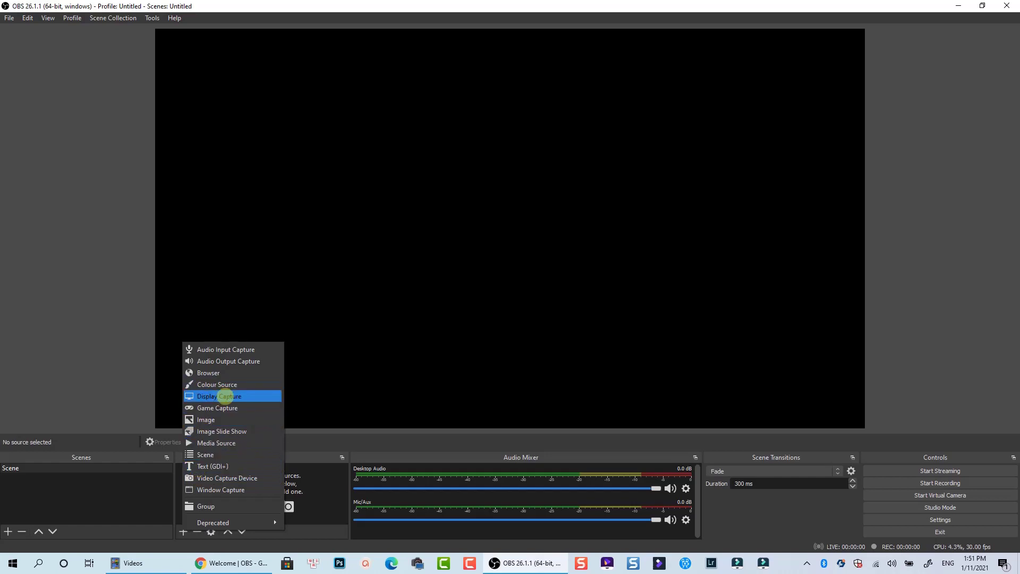
{"action": "left_click", "coordinate": [225, 397]}
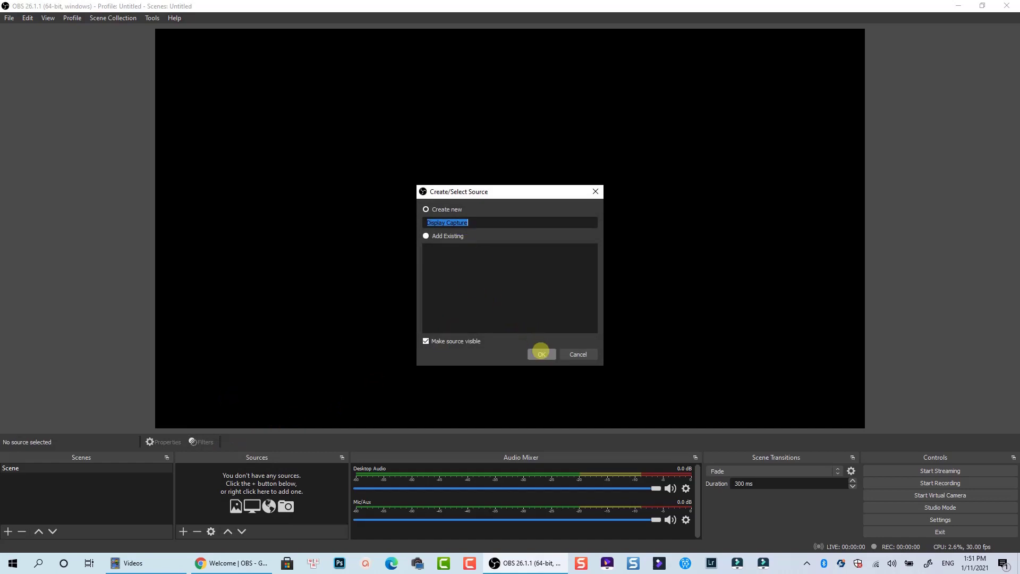
{"action": "left_click", "coordinate": [542, 354]}
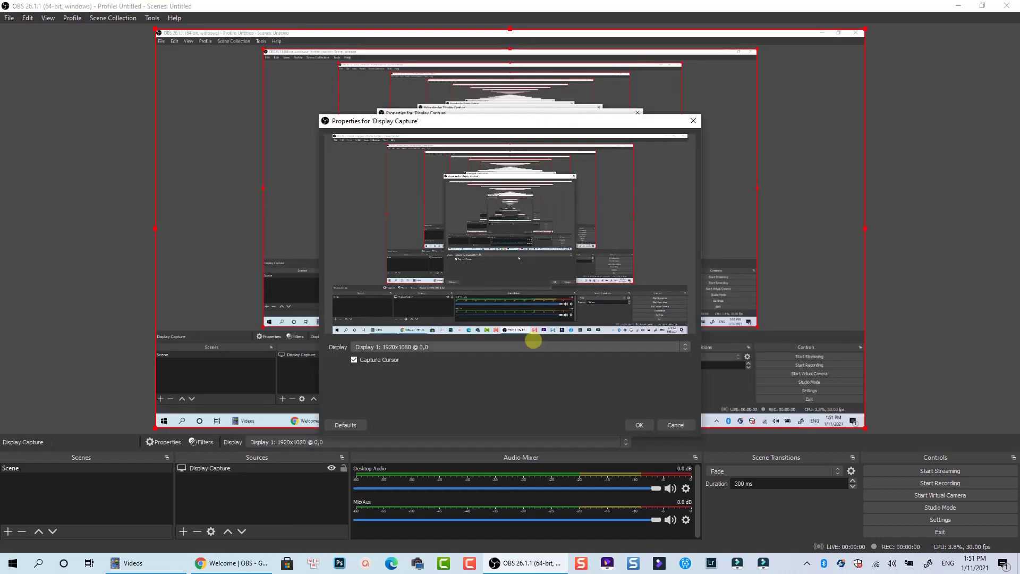
{"action": "left_click", "coordinate": [430, 347]}
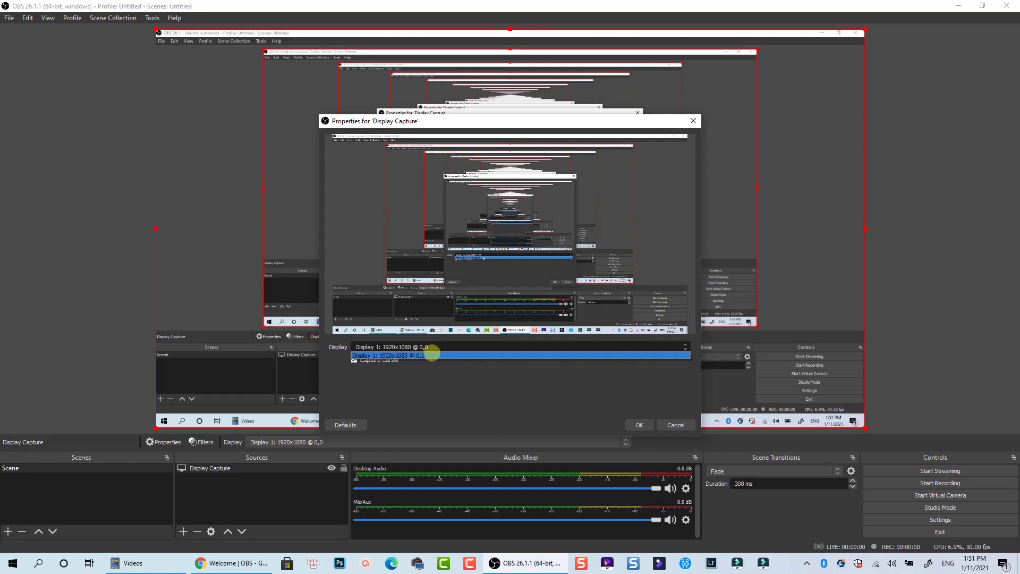
{"action": "left_click", "coordinate": [431, 355]}
{"action": "left_click", "coordinate": [639, 425]}
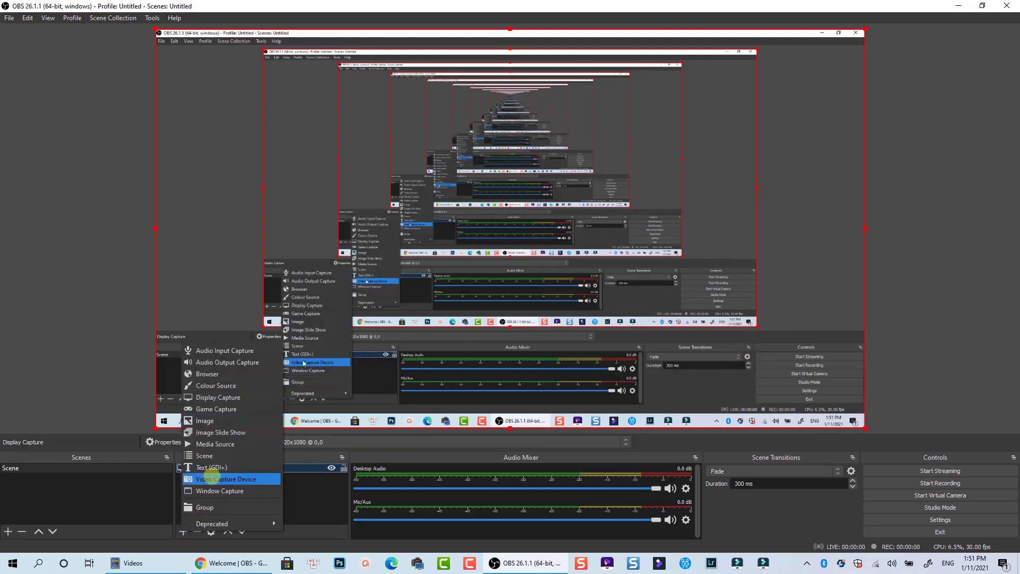
Add a Video Capture Device using EOS Webcam Utility and shrink its picture on the canvas.
{"action": "left_click", "coordinate": [211, 479]}
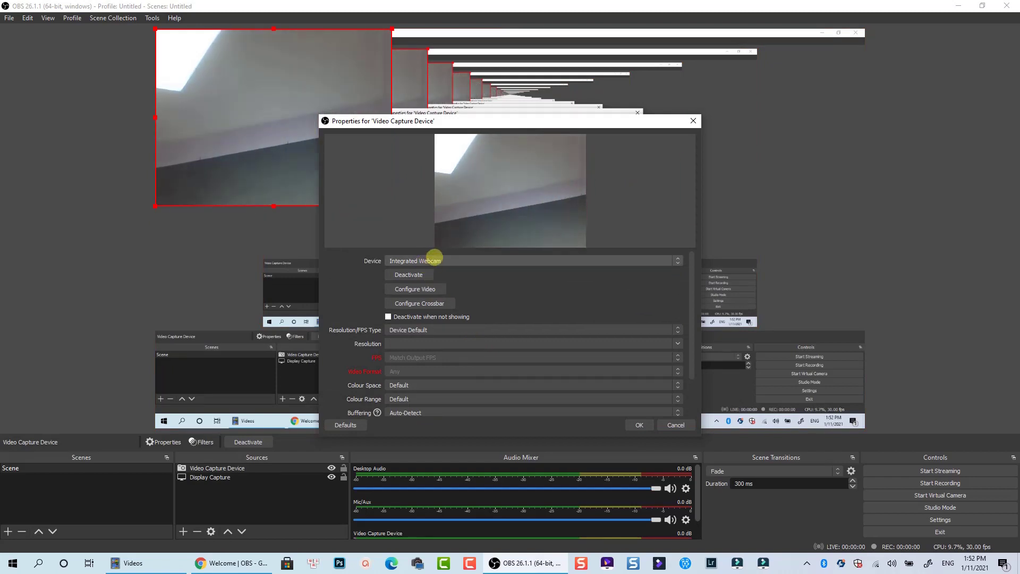
{"action": "left_click", "coordinate": [434, 259]}
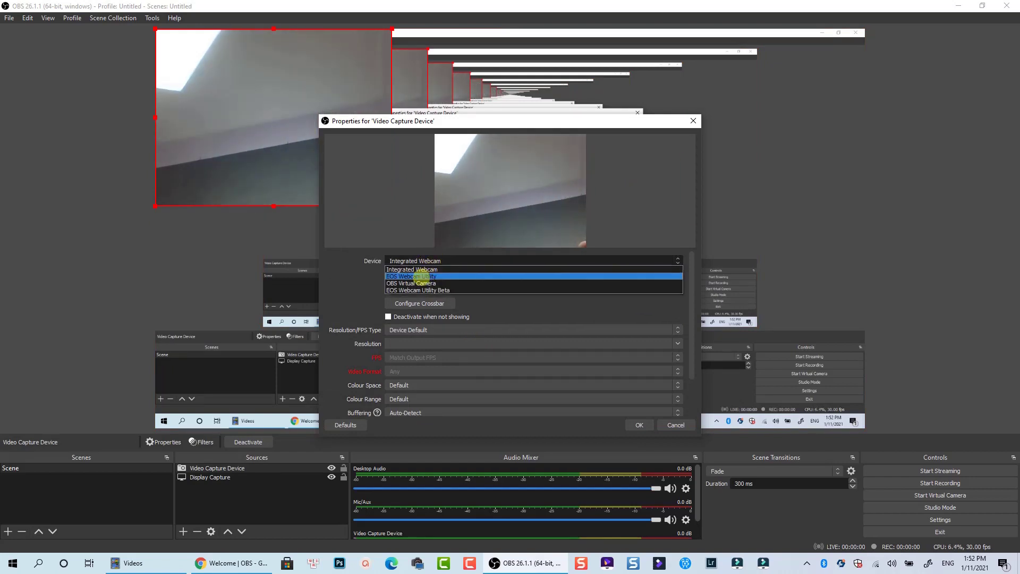
{"action": "left_click", "coordinate": [418, 275]}
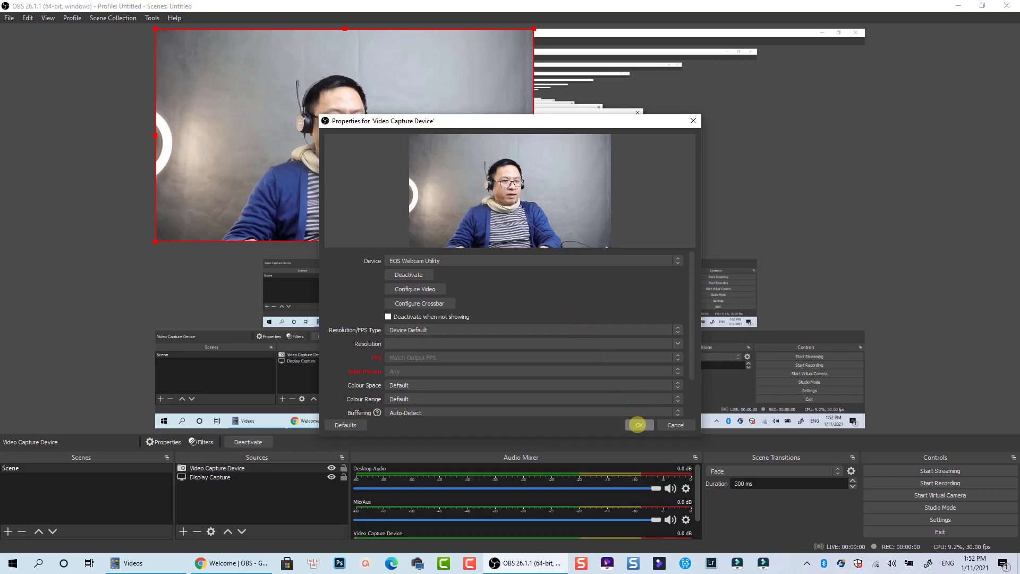
{"action": "left_click", "coordinate": [637, 425]}
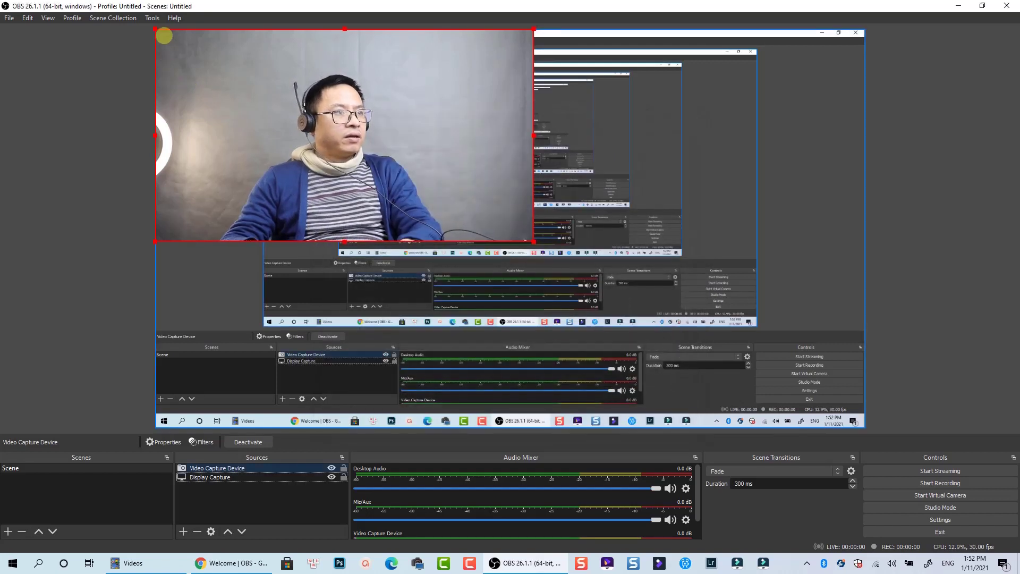
{"action": "left_click_drag", "start_coordinate": [155, 30], "coordinate": [365, 170]}
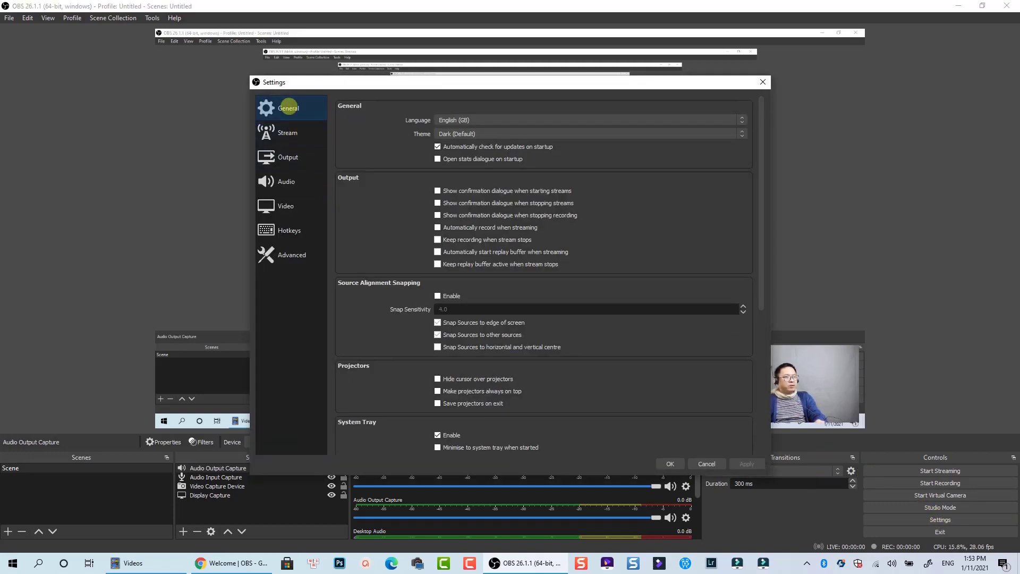
Review the Stream and Video settings, leaving Common FPS Values at 30.
{"action": "left_click", "coordinate": [278, 132]}
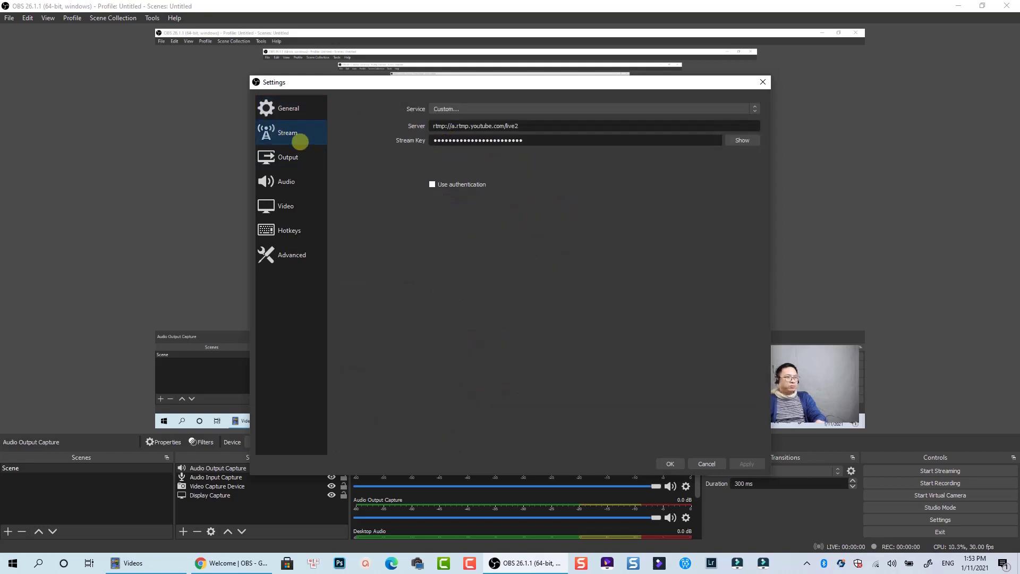
{"action": "left_click", "coordinate": [278, 206]}
{"action": "left_click", "coordinate": [705, 119]}
{"action": "left_click", "coordinate": [393, 119]}
{"action": "left_click", "coordinate": [448, 145]}
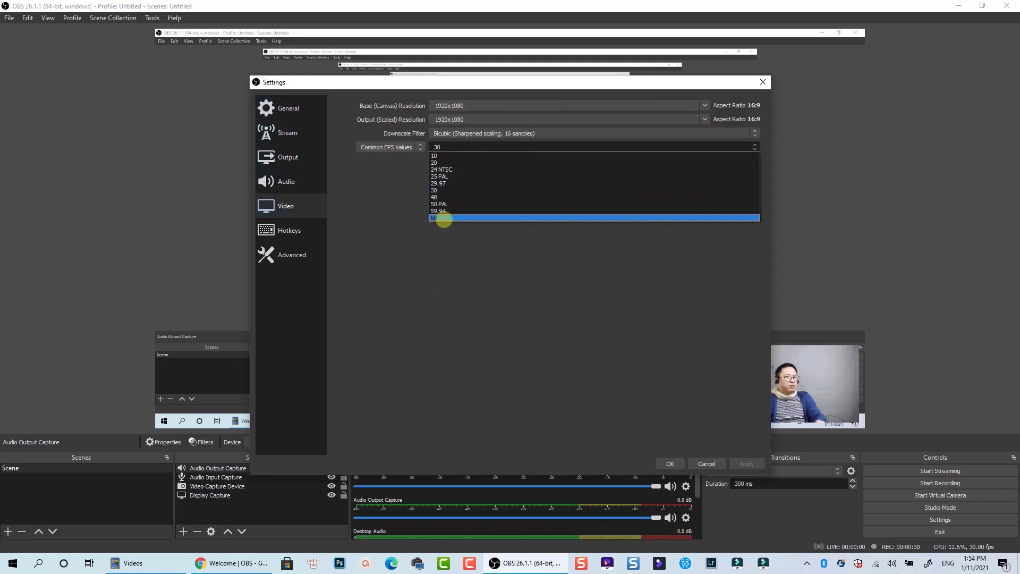
{"action": "left_click", "coordinate": [280, 230]}
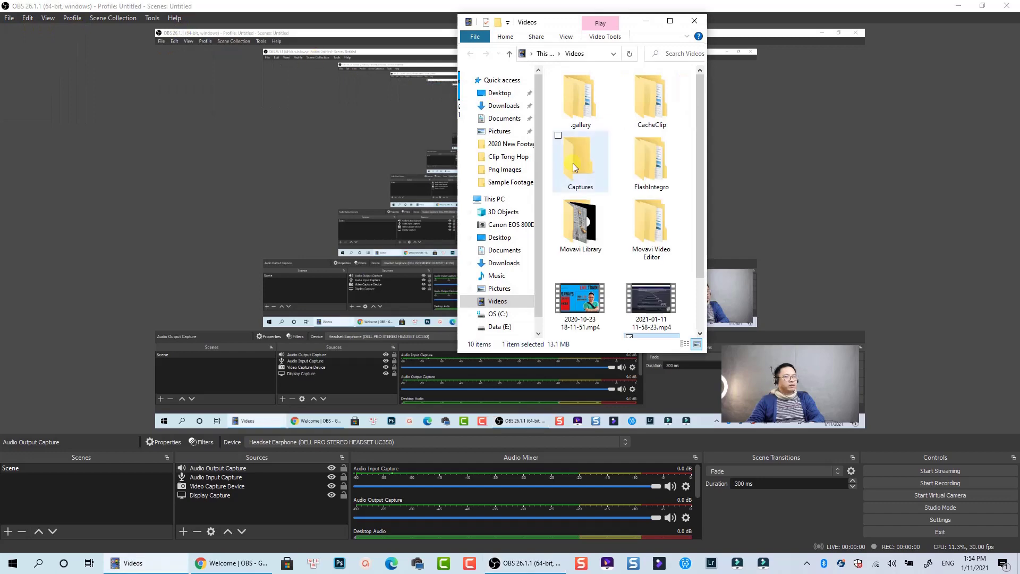
Maximize the Videos folder window and select its address bar path.
{"action": "left_click", "coordinate": [670, 21]}
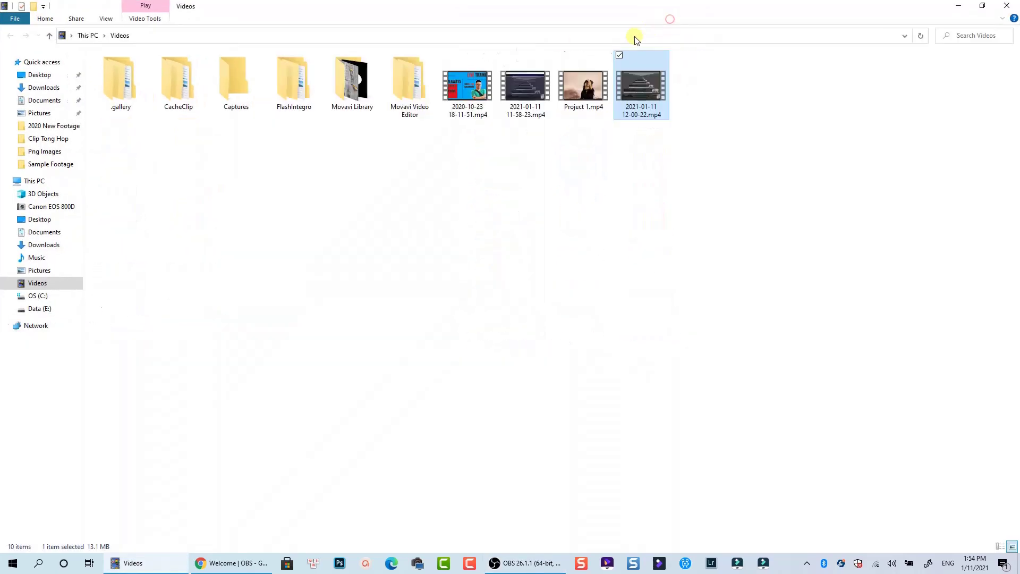
{"action": "left_click", "coordinate": [136, 35]}
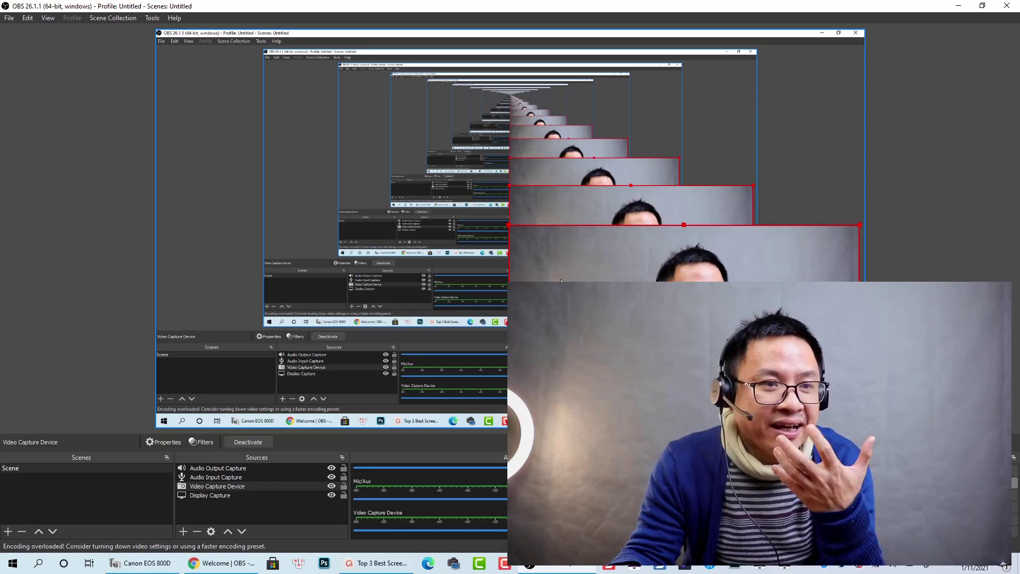
Shrink the webcam overlay toward the bottom-right corner of the canvas.
{"action": "left_click_drag", "start_coordinate": [507, 224], "coordinate": [629, 325]}
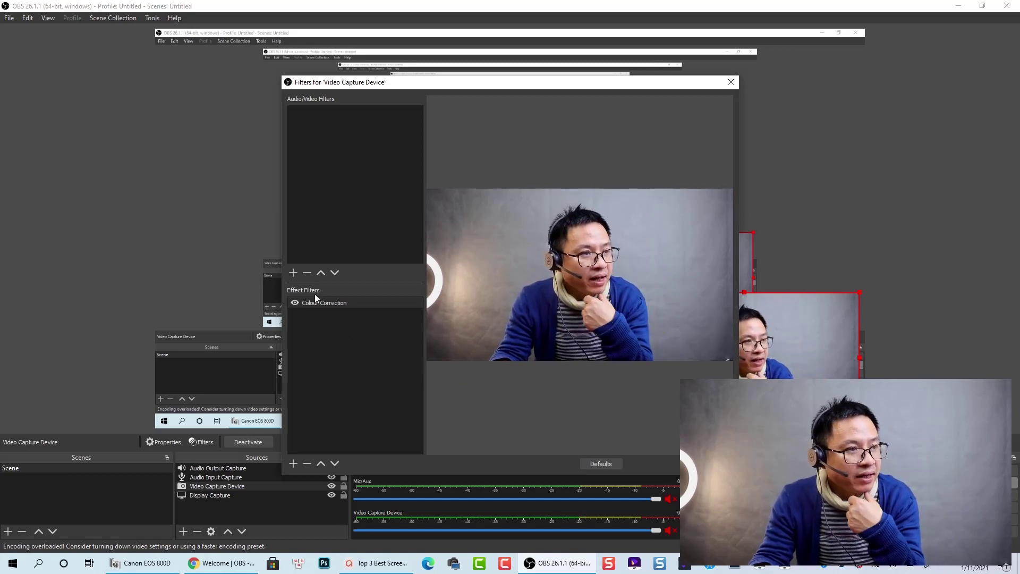
{"action": "left_click", "coordinate": [293, 463]}
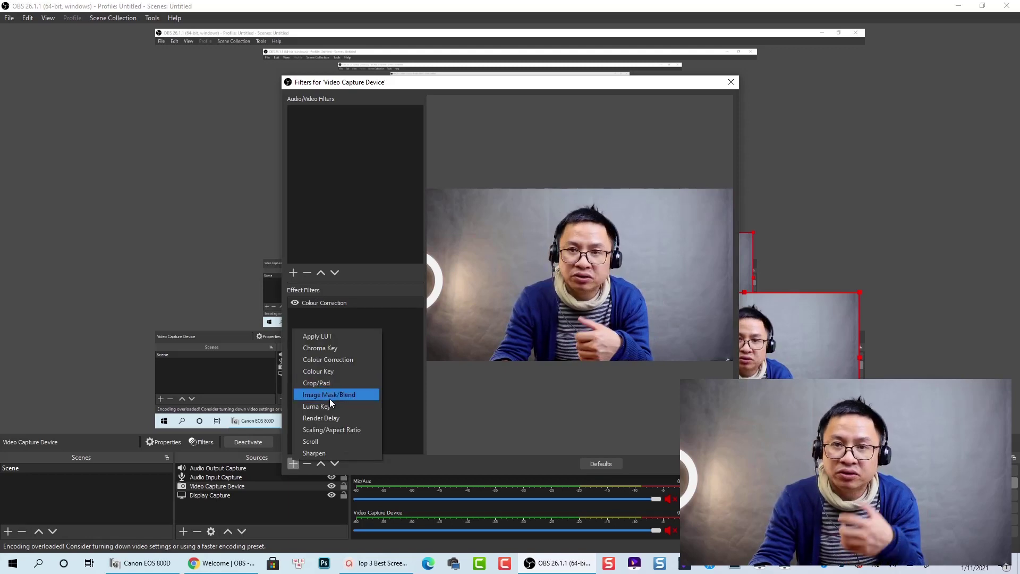
{"action": "left_click", "coordinate": [335, 357]}
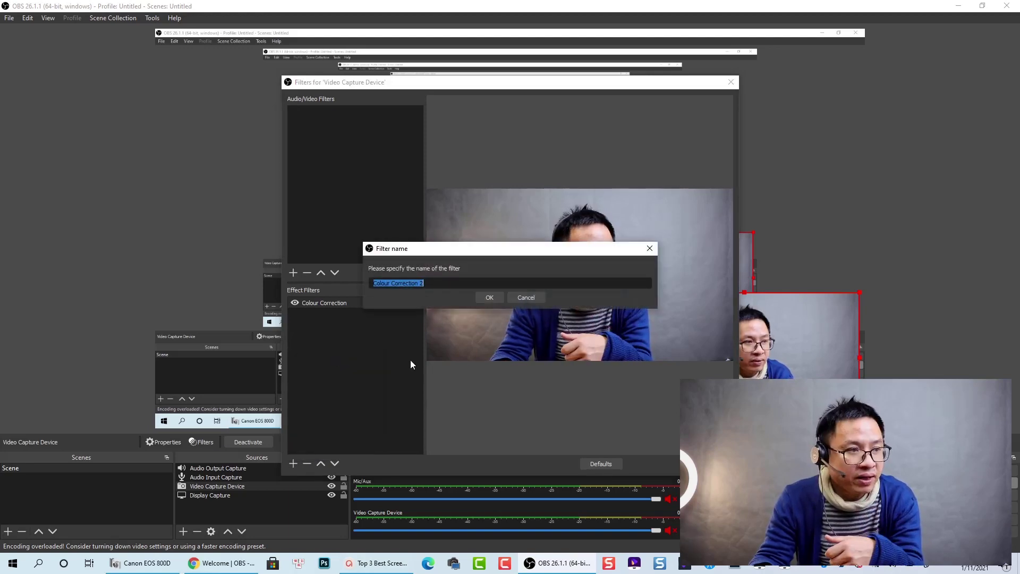
{"action": "left_click", "coordinate": [524, 296]}
Show the Colour Correction filter's settings and adjust the webcam's Saturation slider up, then back down.
{"action": "left_click", "coordinate": [343, 307]}
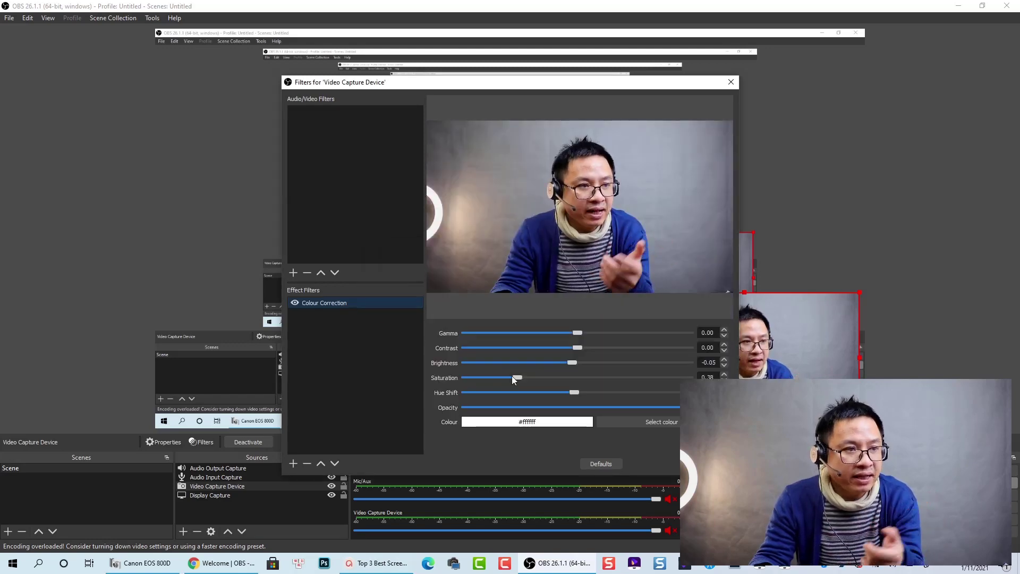
{"action": "left_click_drag", "start_coordinate": [515, 378], "coordinate": [587, 378]}
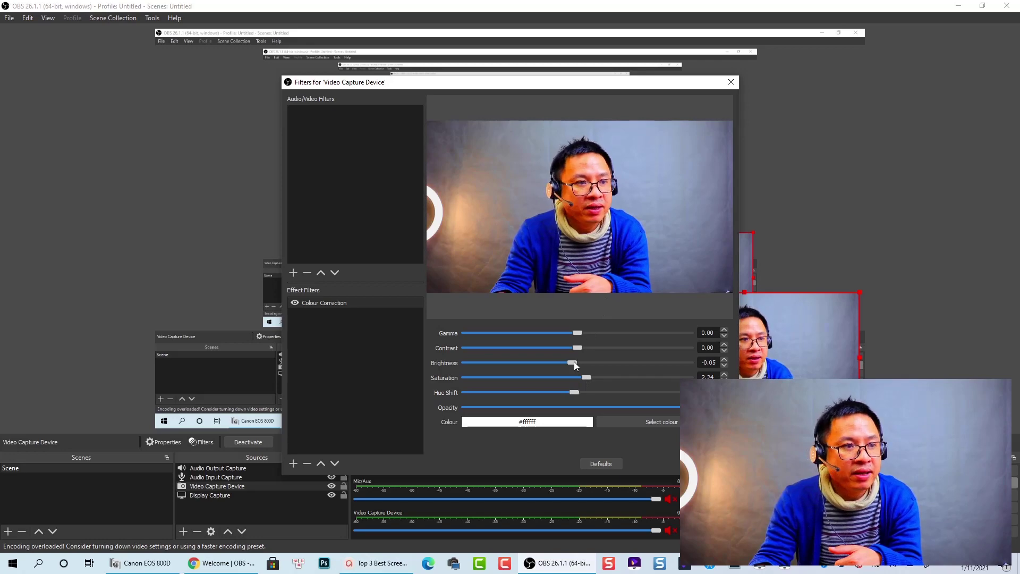
{"action": "left_click_drag", "start_coordinate": [587, 378], "coordinate": [566, 367]}
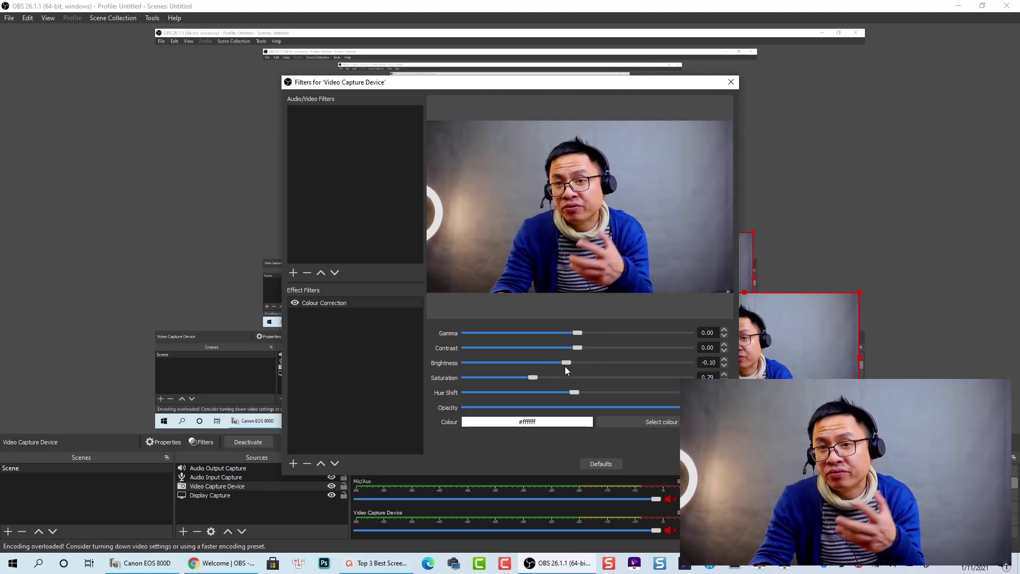